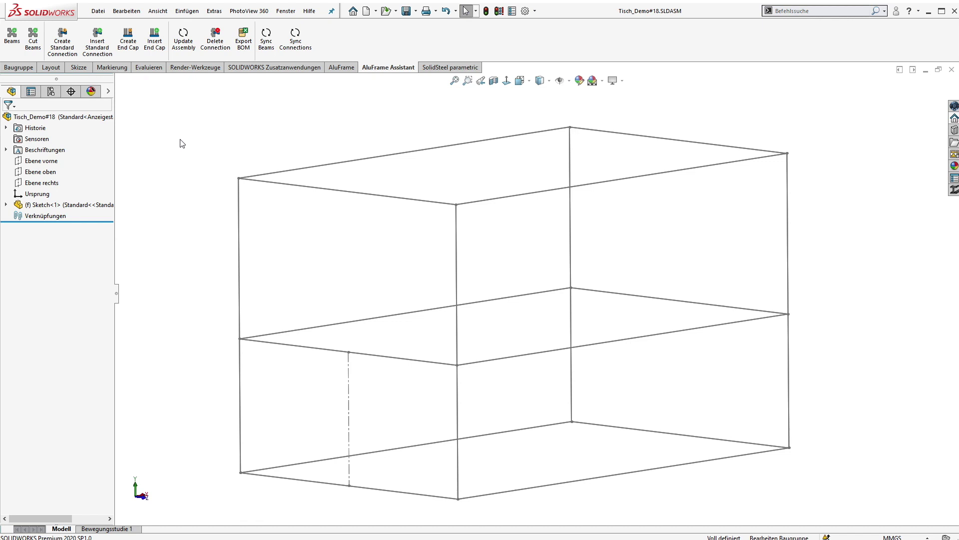
Step: Insert centred Item Line 6 30x30 beams on the two vertical sketch lines at the frame's near end
click(12, 35)
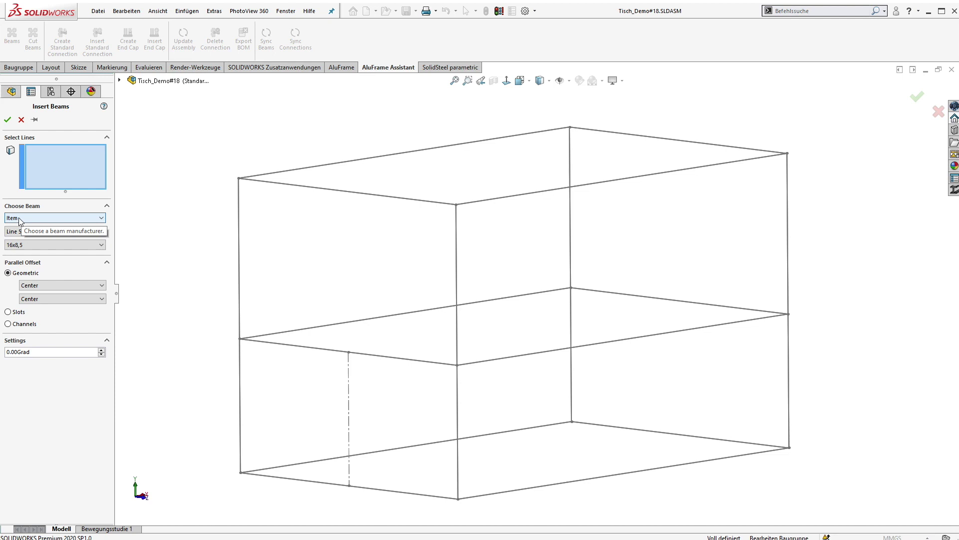
click(30, 230)
click(41, 248)
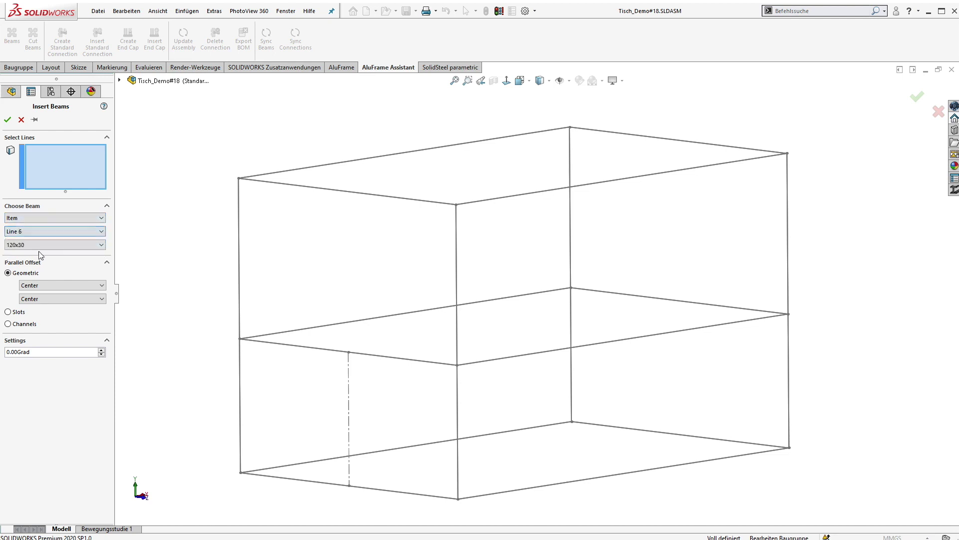
click(35, 245)
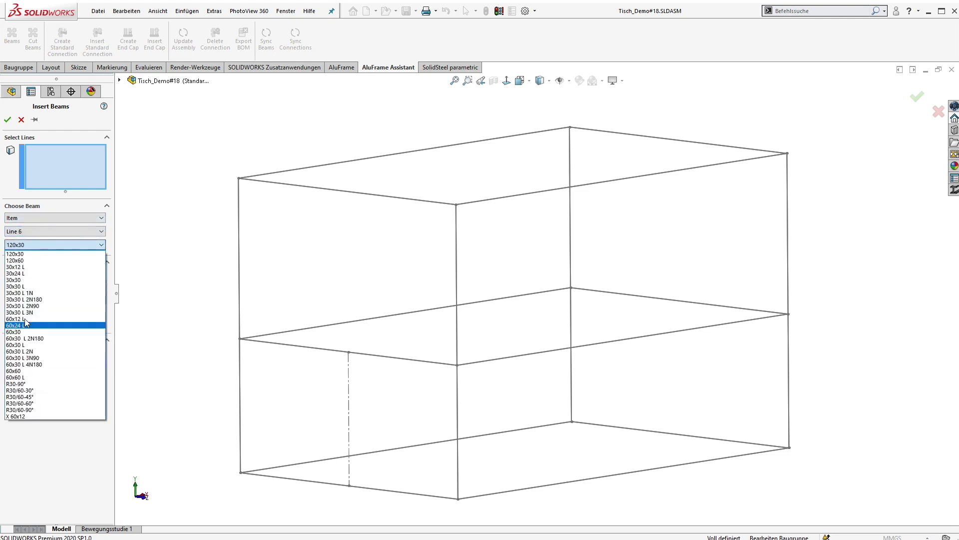
click(18, 280)
click(239, 286)
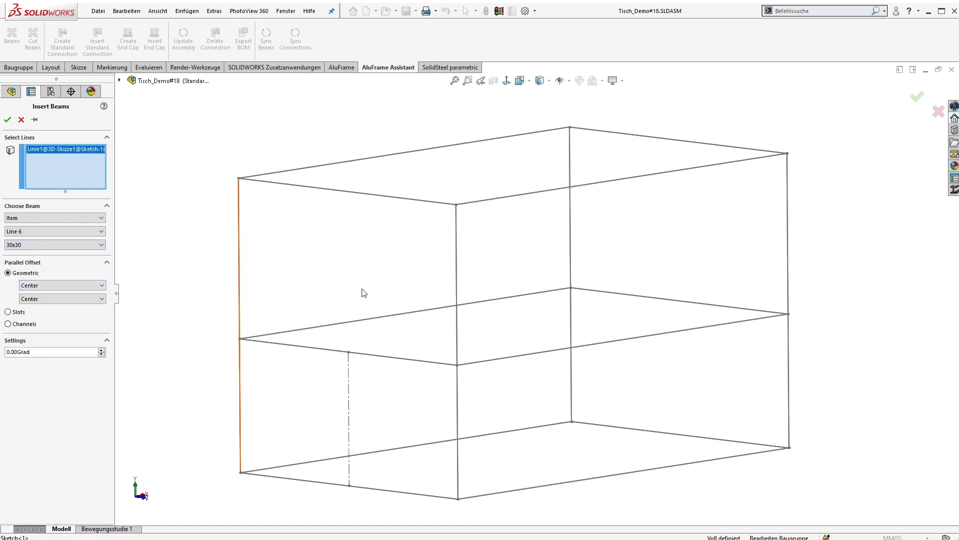
click(457, 272)
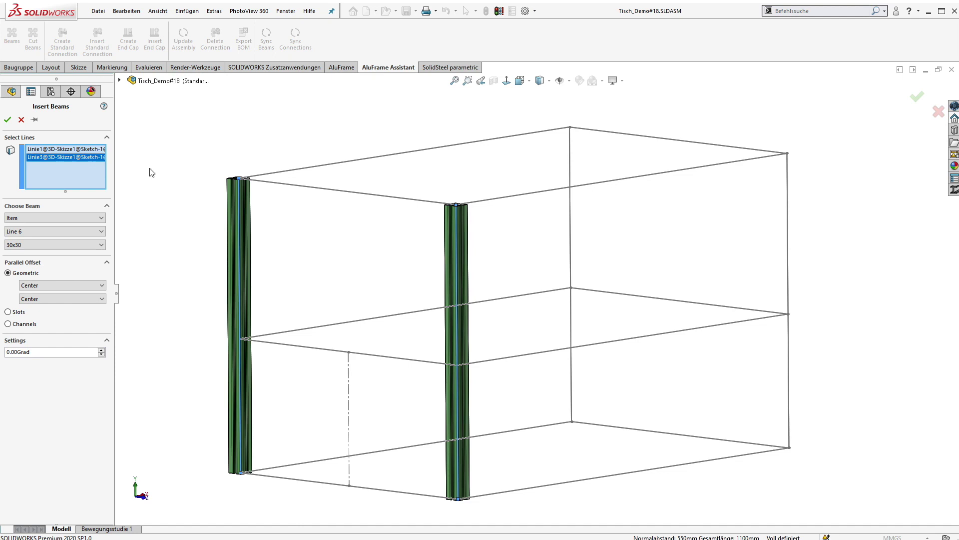
click(7, 120)
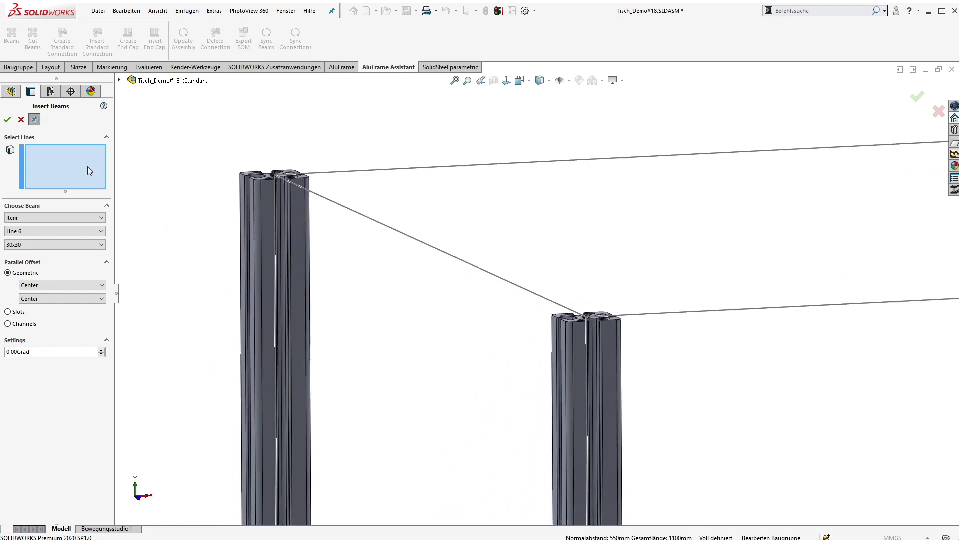
Step: Set up an Item Line 6 60x30 beam on the top line between the two posts, rotated 90 degrees
click(59, 244)
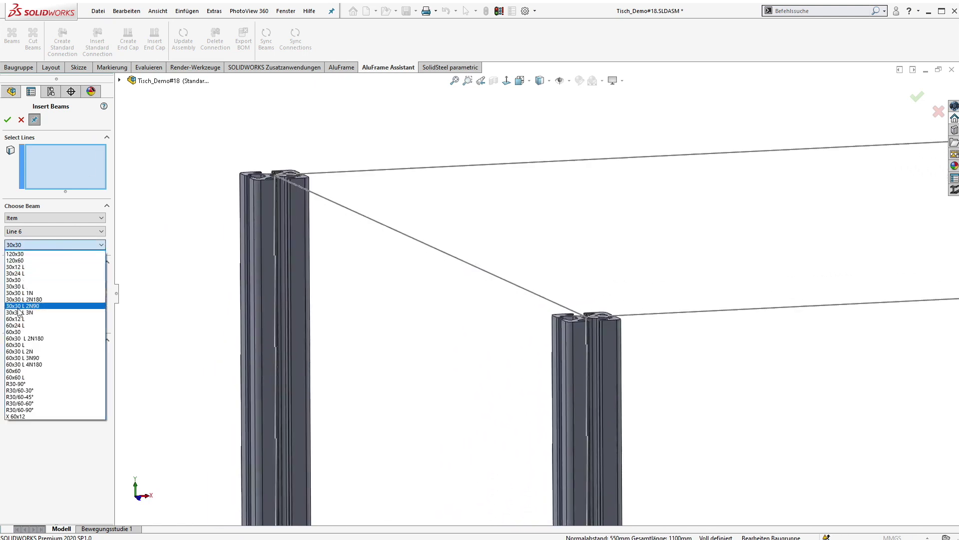
click(17, 332)
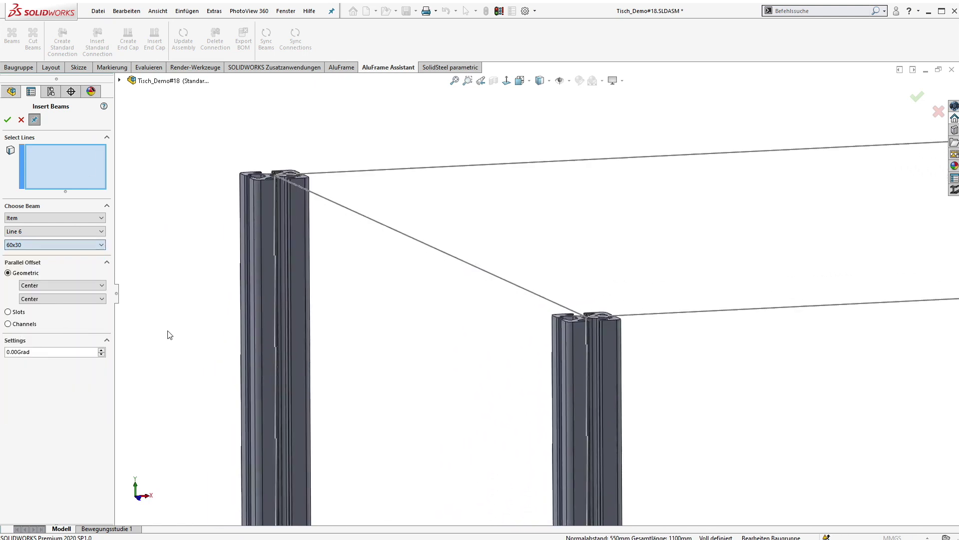
click(397, 236)
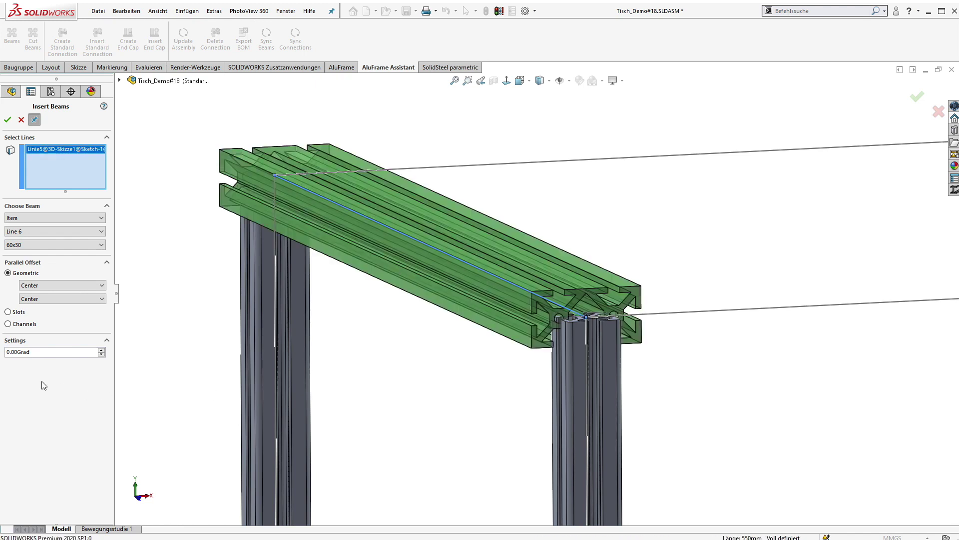
click(7, 352)
text(9)
key(Return)
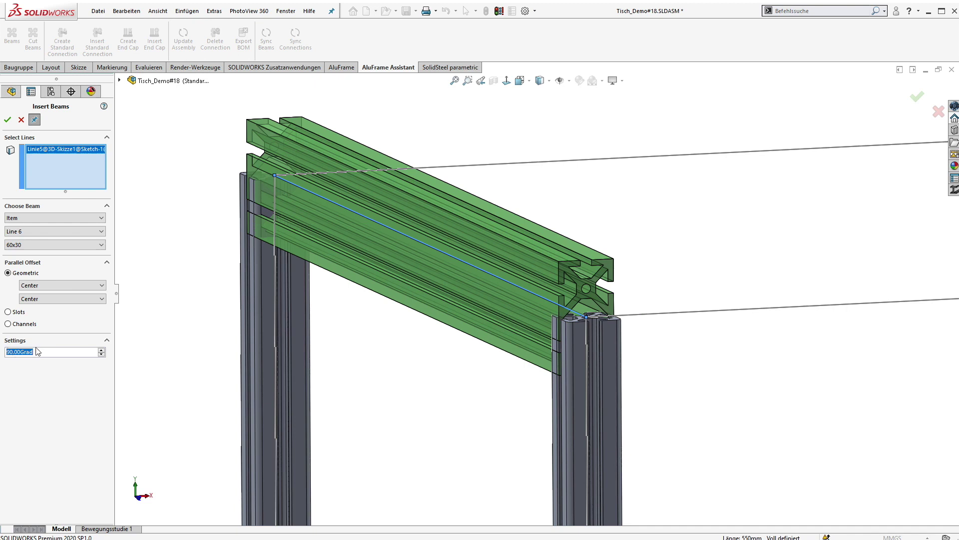
Step: Try slot-based parallel offsets for the top crossbeam, comparing slots such as 1.1, 2.1, 2.2 and 4.2
click(17, 312)
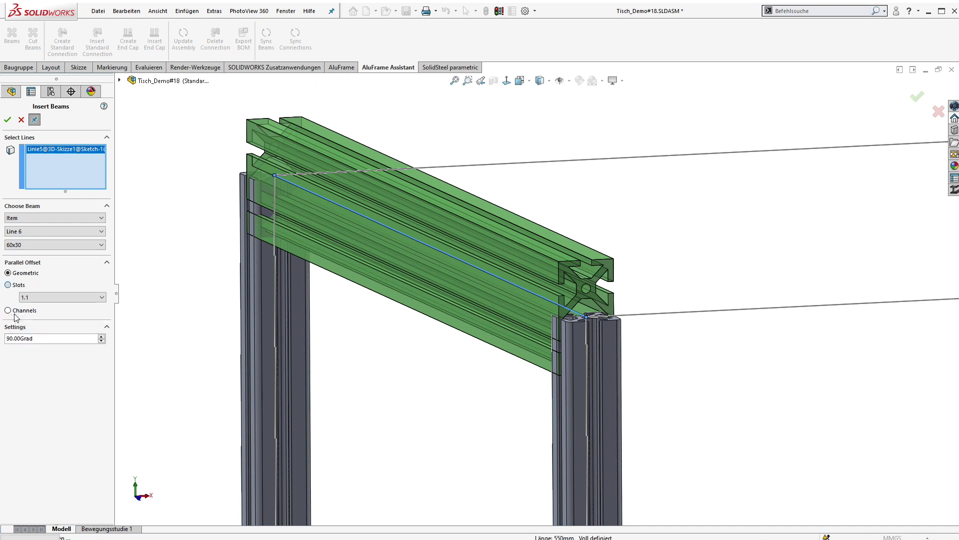
click(27, 298)
click(31, 306)
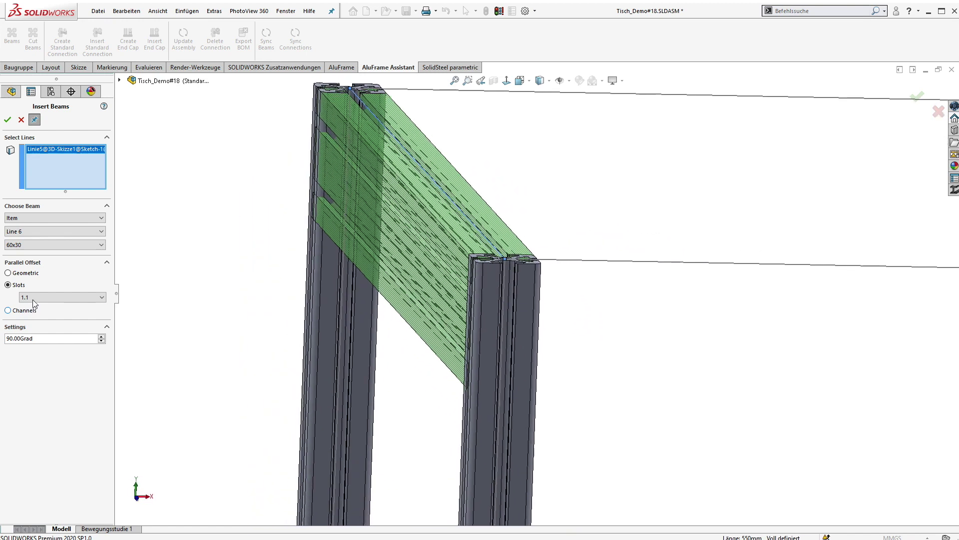
click(34, 297)
click(29, 313)
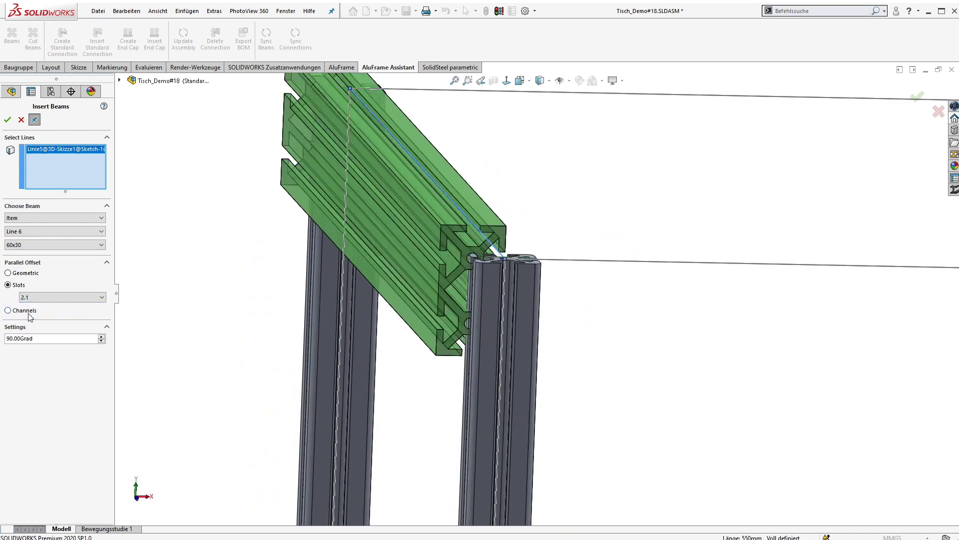
key(Down)
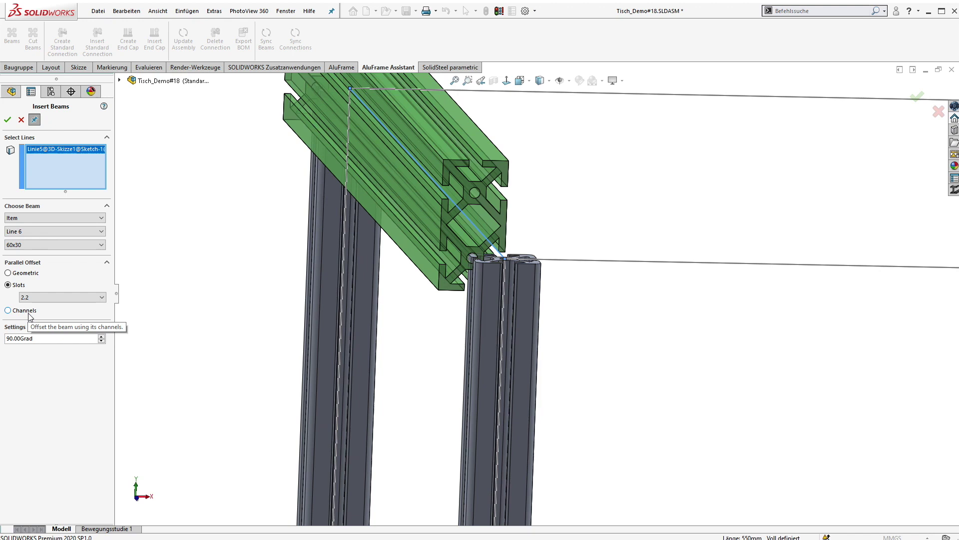
key(Down)
key(Down)
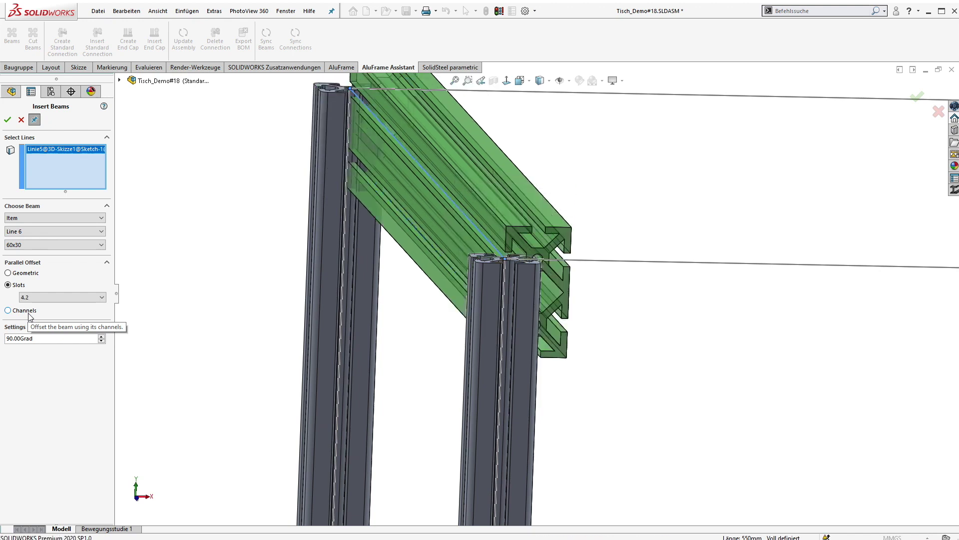
key(Up)
key(Up)
key(Up)
key(Up)
key(Up)
key(Up)
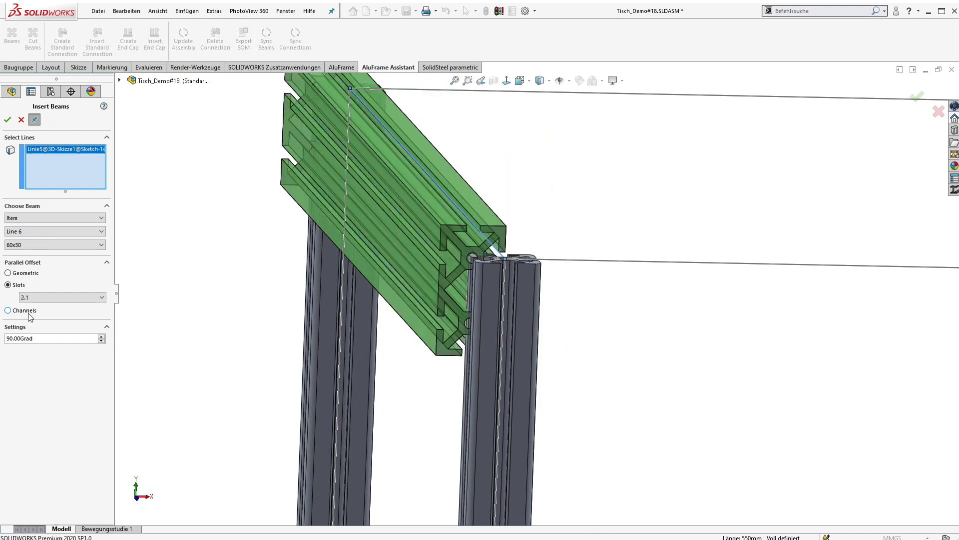
Step: Try channel-based parallel offsets for the top crossbeam, comparing channels 1 and 2
click(32, 310)
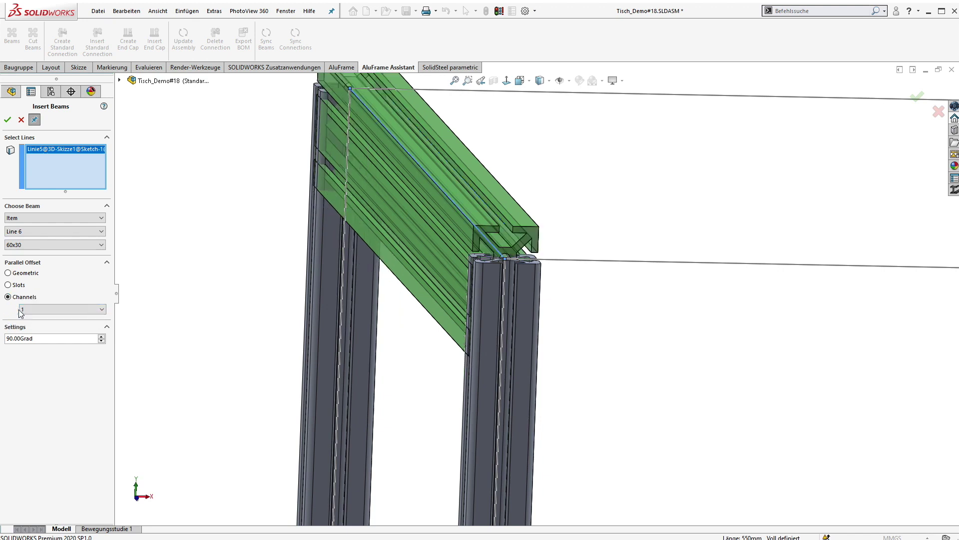
click(21, 311)
click(25, 328)
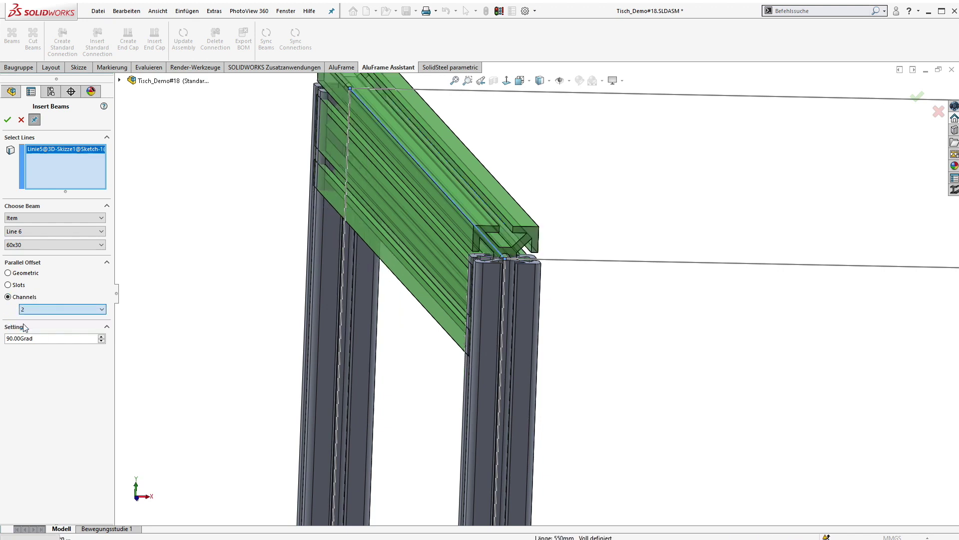
click(26, 311)
click(26, 319)
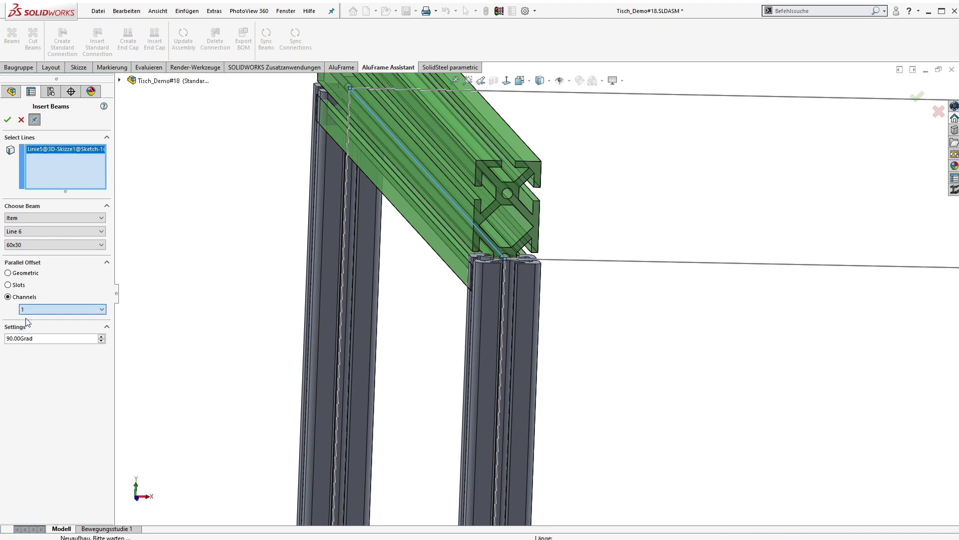
Step: Set the top crossbeam's parallel offset to Geometric with its first alignment as Right
click(25, 275)
click(27, 285)
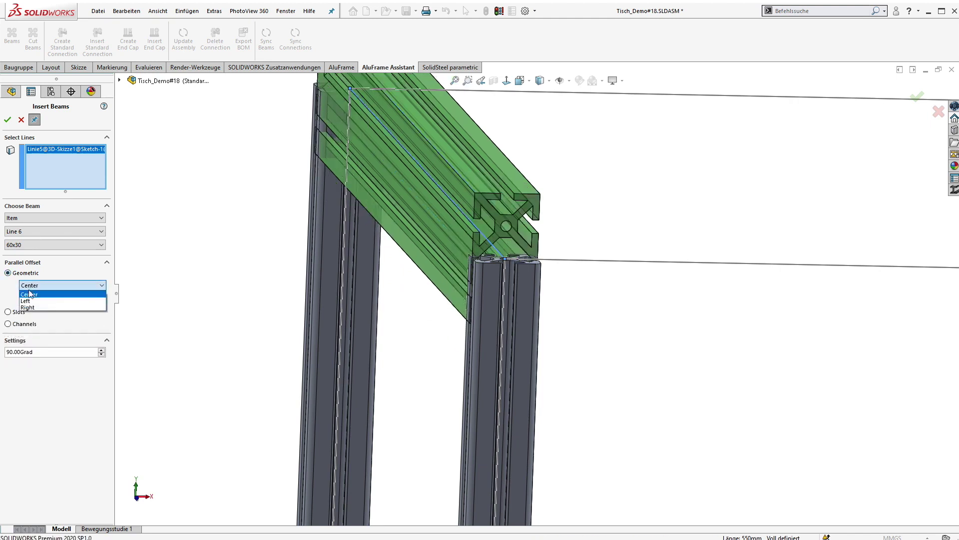
click(29, 310)
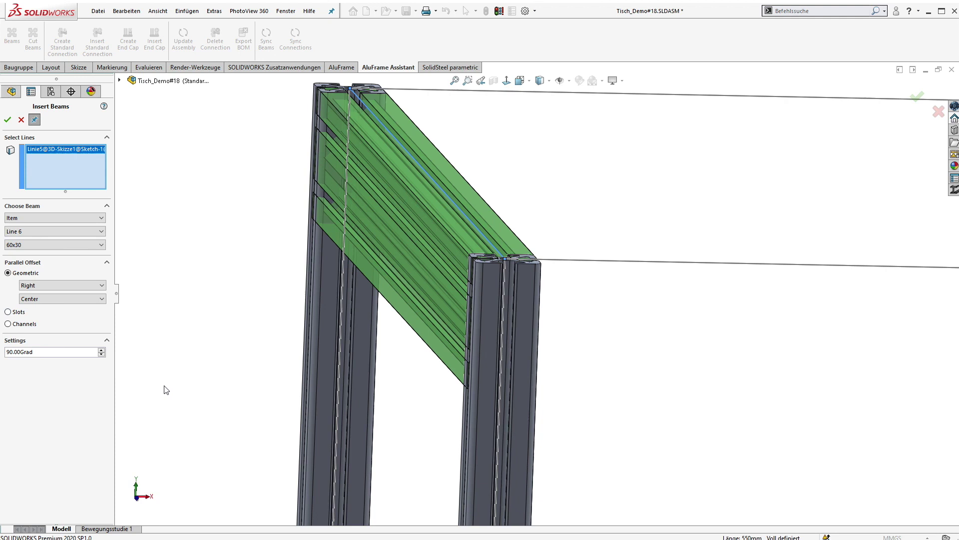
Step: Add the middle horizontal line between the posts to the selection and insert both 60x30 crossbeams
scroll(167, 389, up, 4)
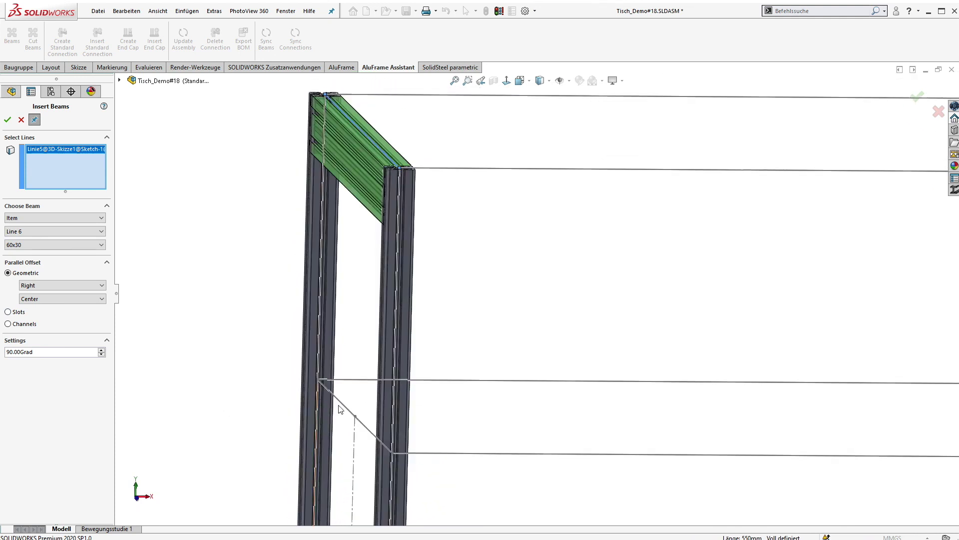
click(345, 406)
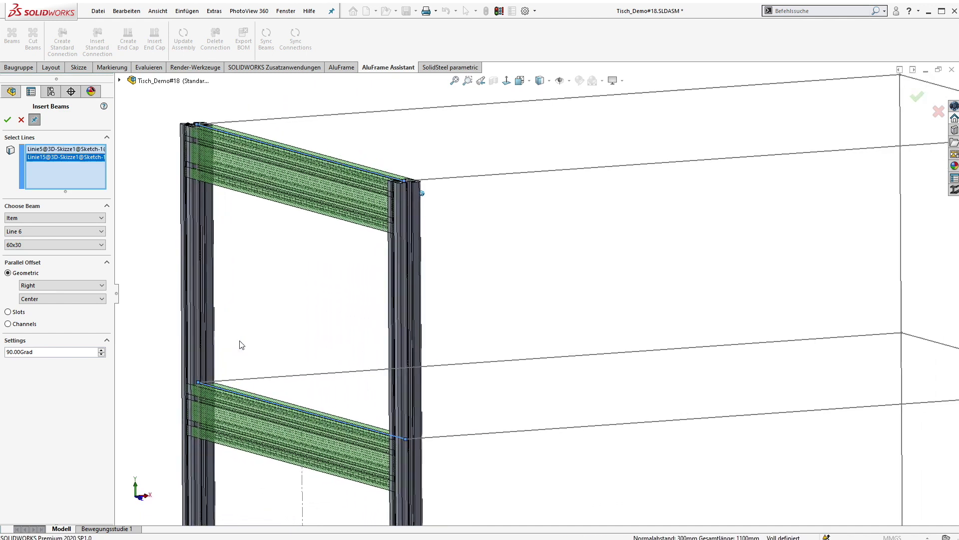
click(8, 120)
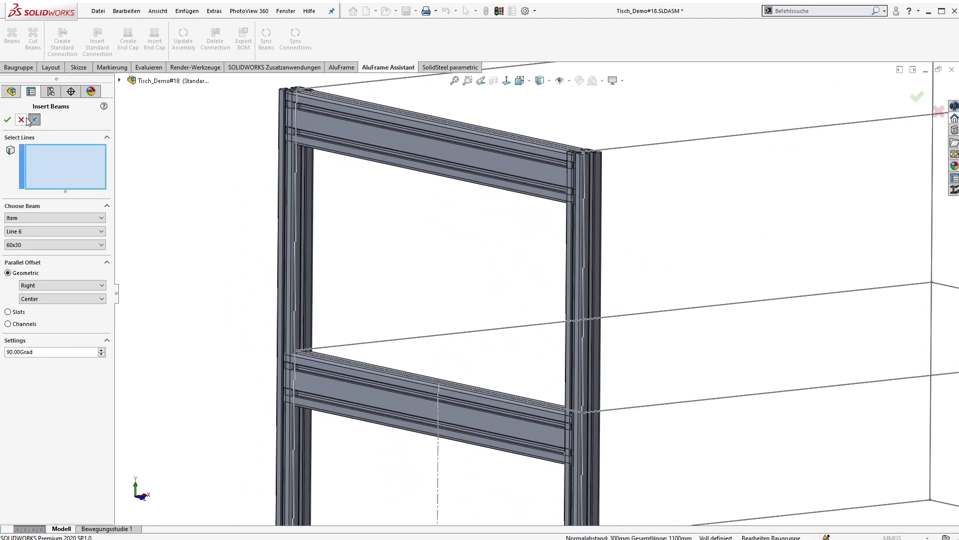
click(7, 120)
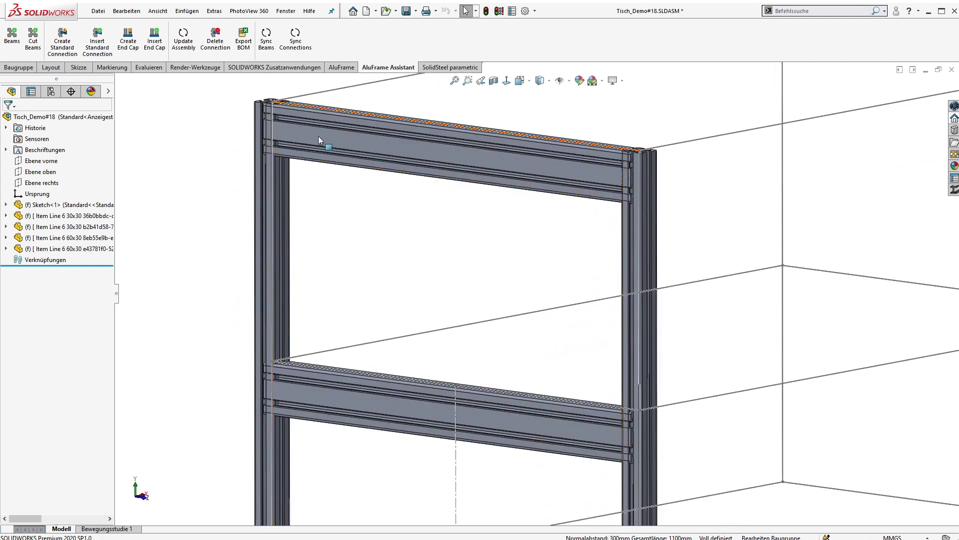
Step: Cut the top and middle 60x30 crossbeams against the two vertical 30x30 posts
click(31, 43)
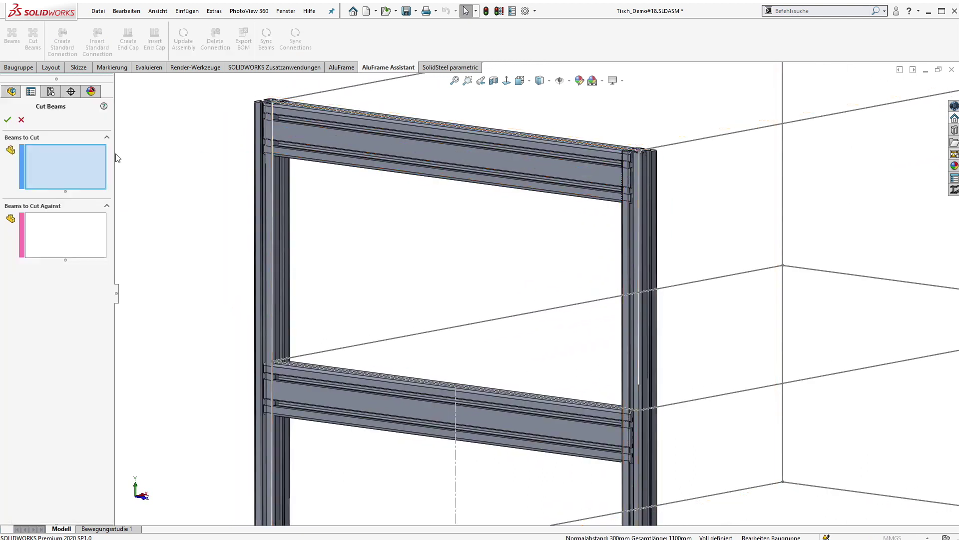
click(406, 140)
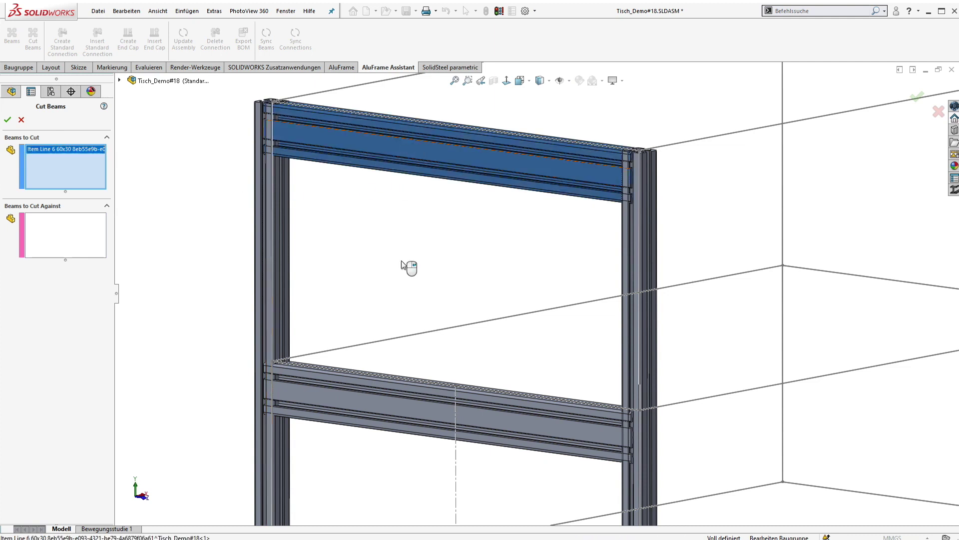
click(401, 419)
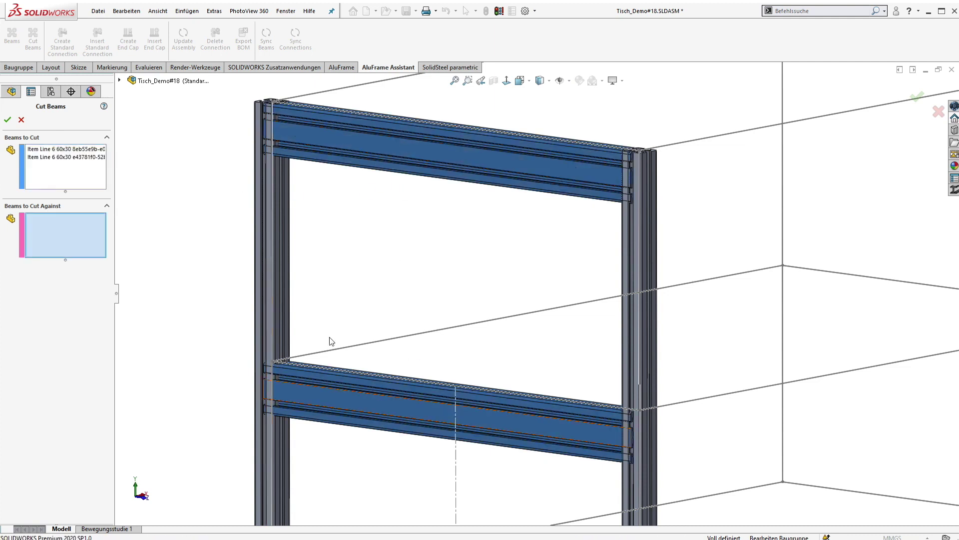
click(284, 300)
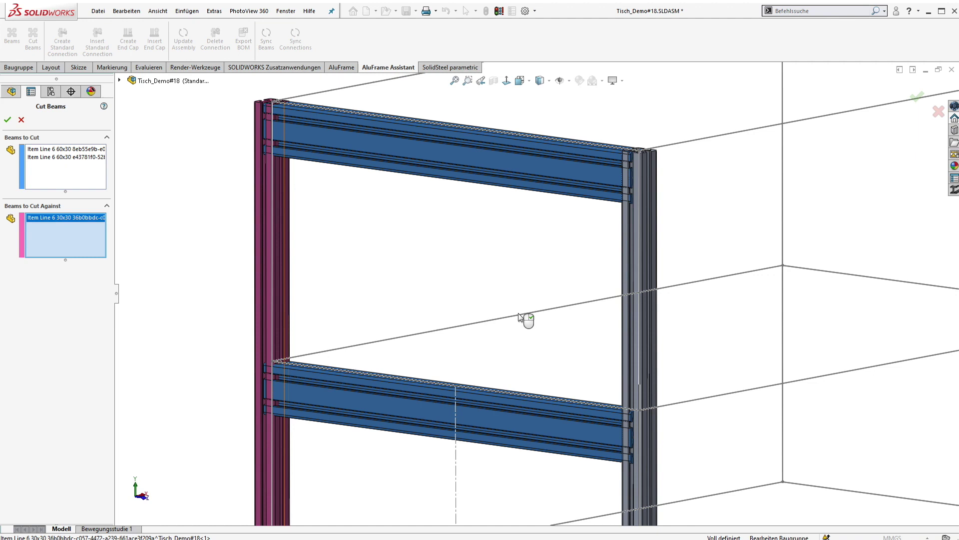
click(649, 295)
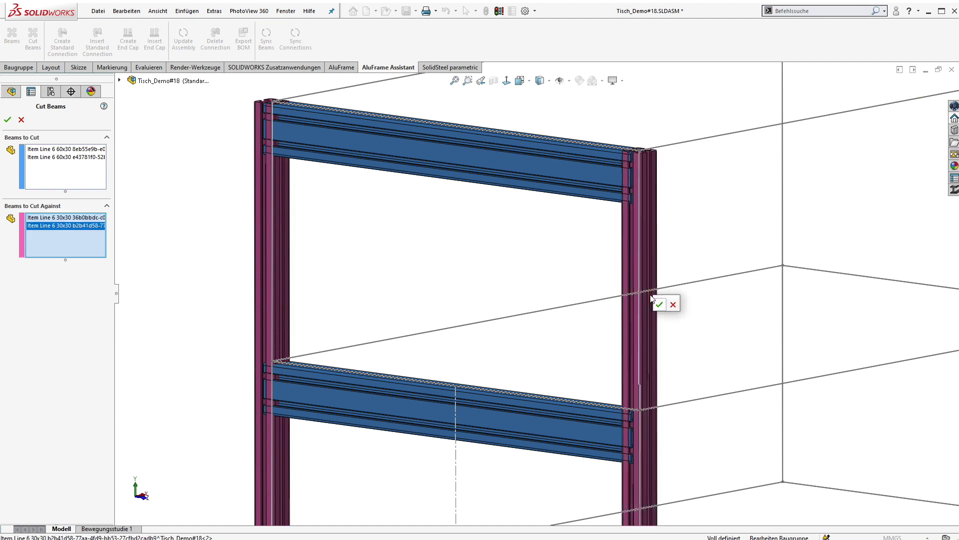
click(660, 304)
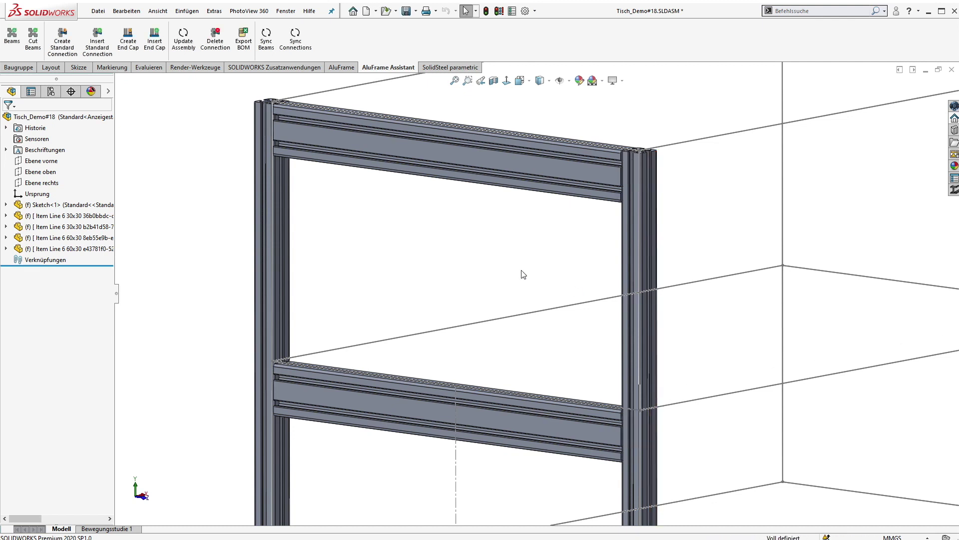
Step: Insert the bracket assembly item_0041968_Winkelsatz_6_60x60_3.SLDASM, rotated 90° about Y, beneath the top crossbeam near the post
mouse_move(521, 274)
middle_down()
mouse_move(525, 302)
mouse_move(256, 486)
mouse_move(186, 521)
middle_up()
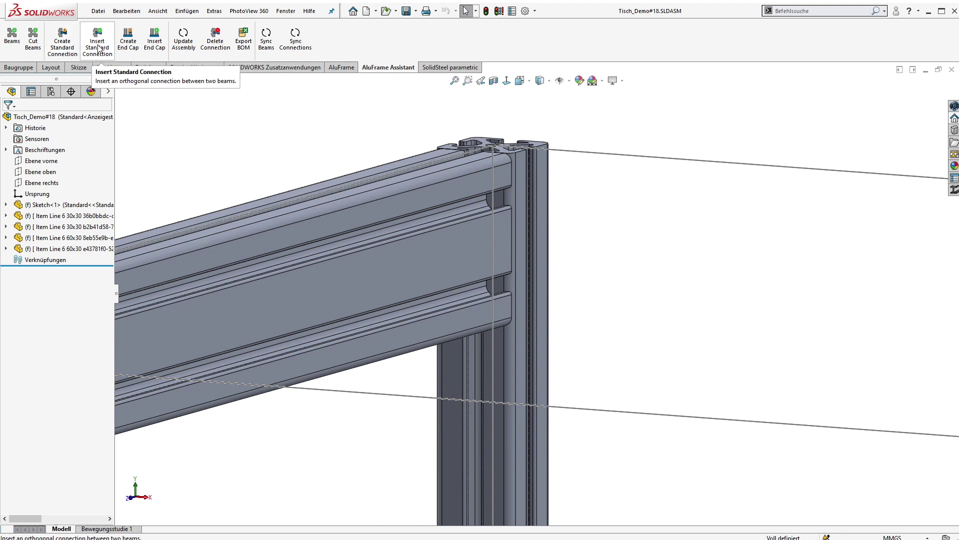
click(20, 68)
click(60, 36)
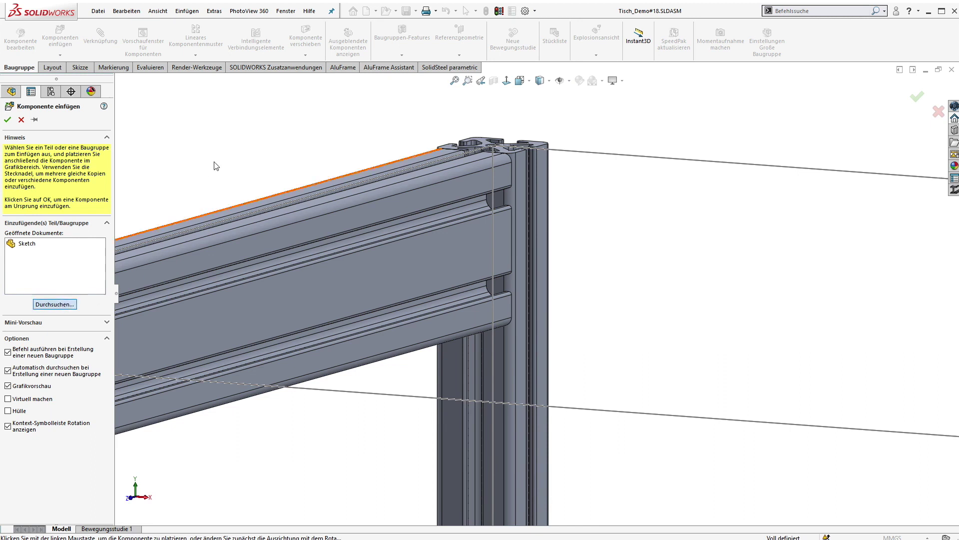
click(158, 178)
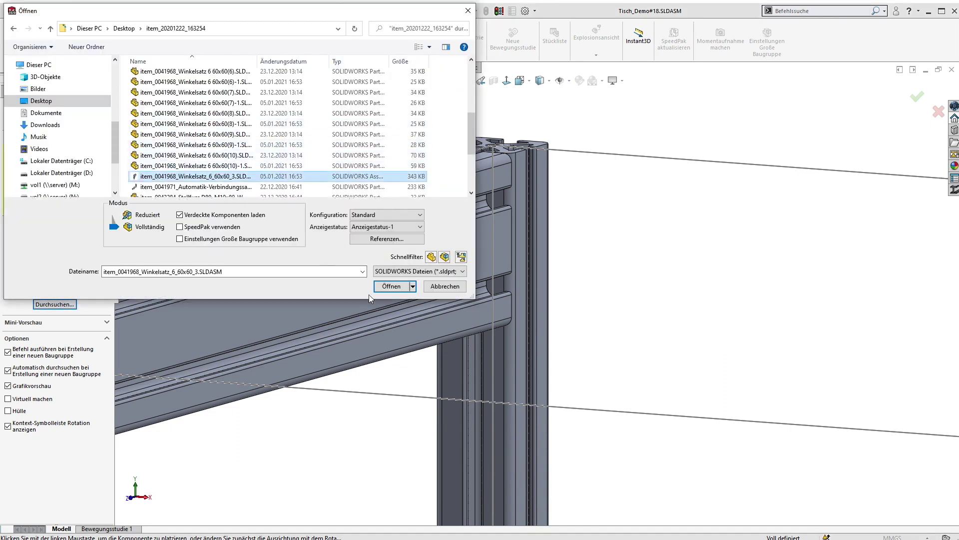
click(387, 289)
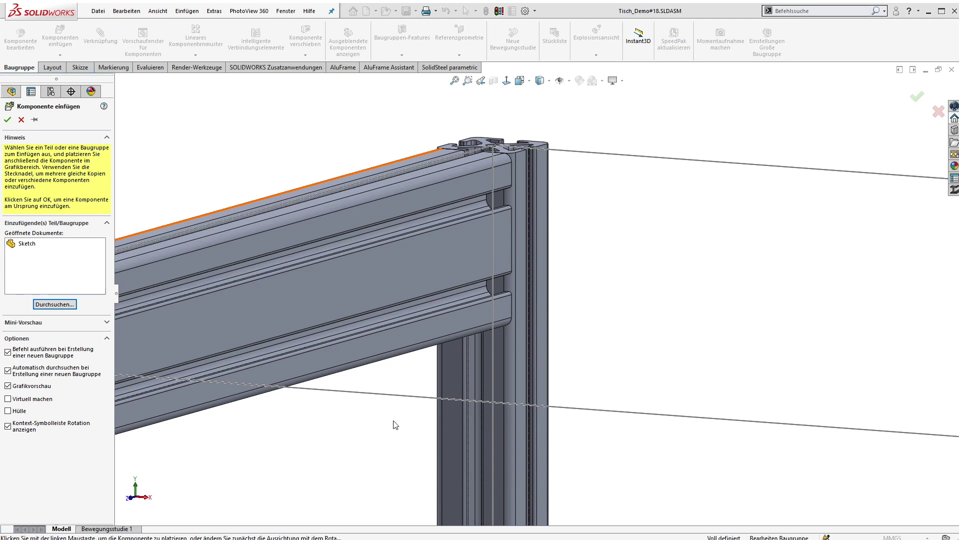
scroll(394, 419, up, 3)
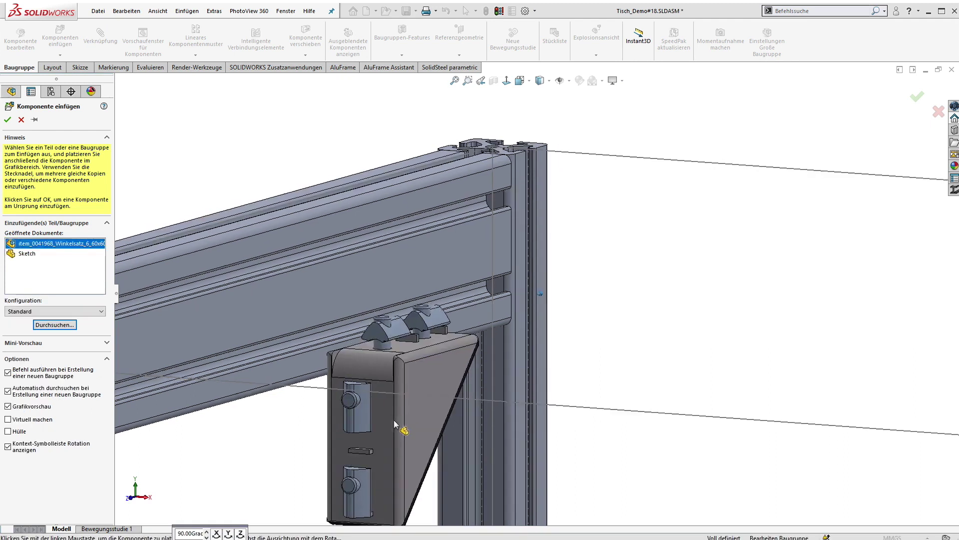
click(229, 533)
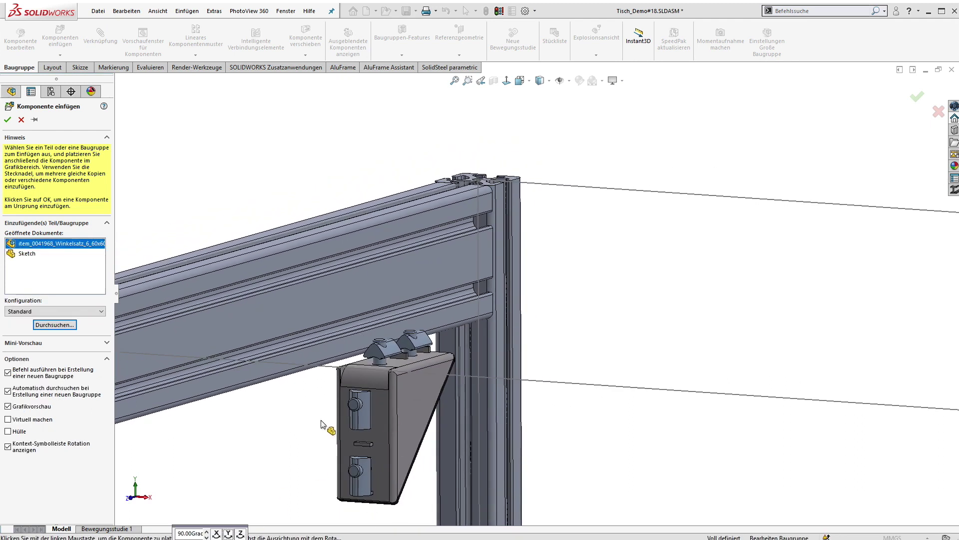
click(351, 412)
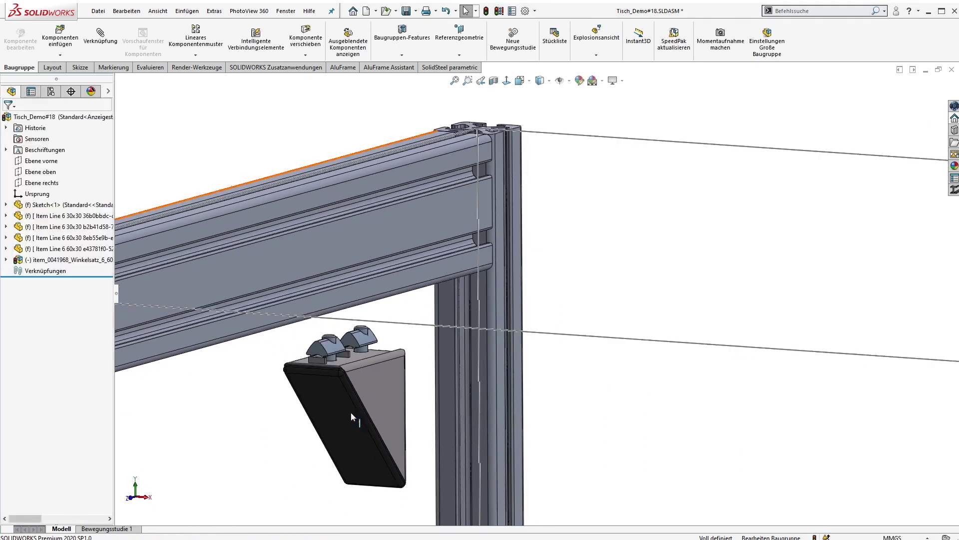
Step: Mate the bracket's triangular side face coincident with the outer side face of the top 60x30 crossbeam
scroll(351, 412, down, 3)
click(501, 392)
ctrl+click(512, 277)
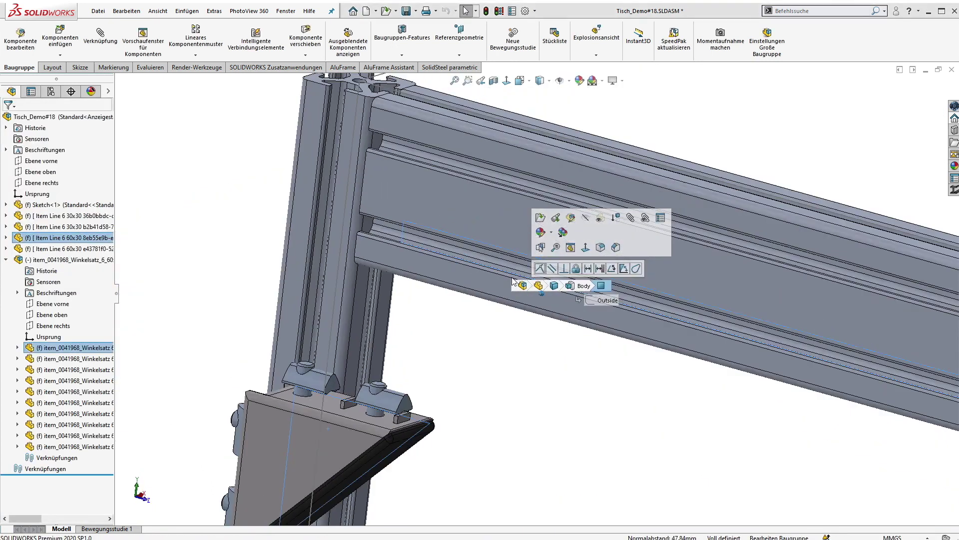
click(524, 292)
ctrl+click(416, 265)
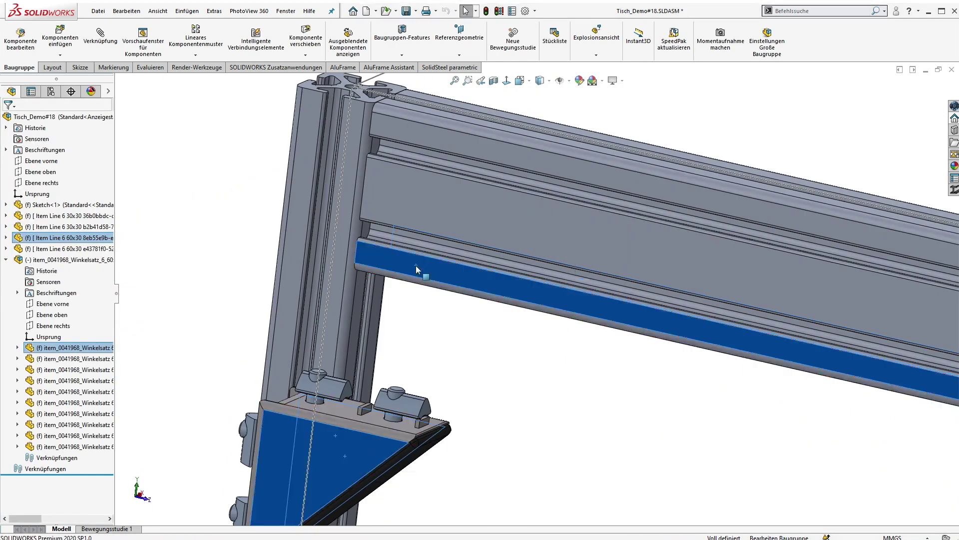
click(446, 257)
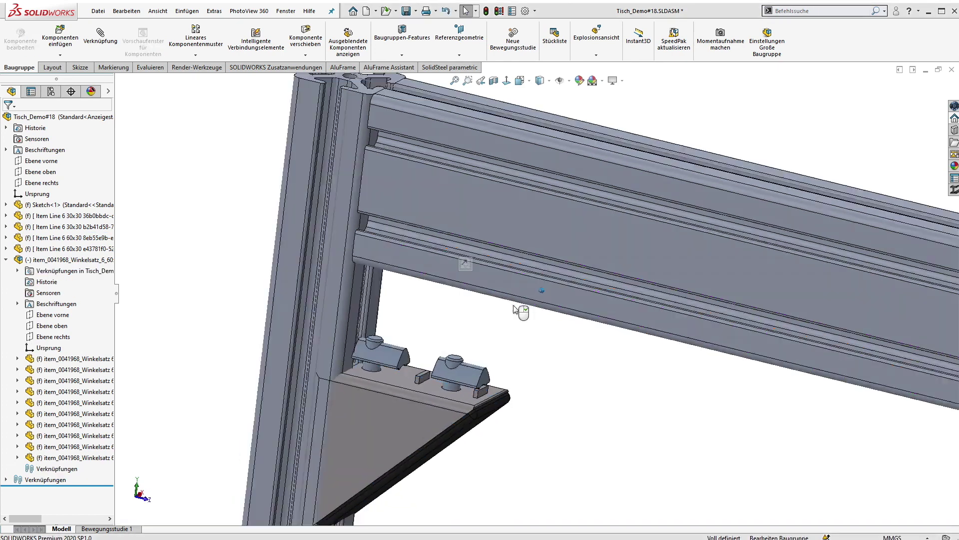
Step: Mate the bracket's upper mounting face coincident with the underside of the top crossbeam
click(453, 362)
middle_drag(455, 366, 433, 359)
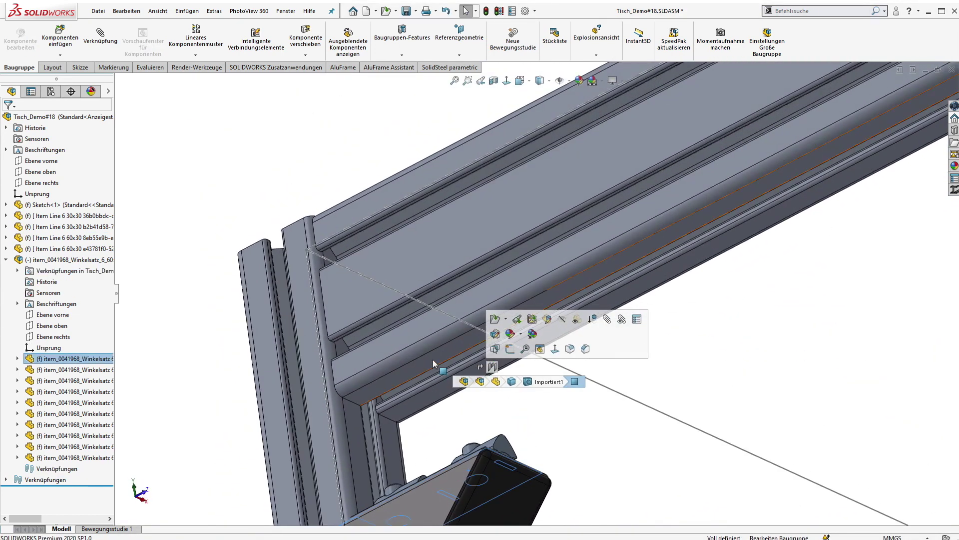
ctrl+click(433, 359)
click(460, 352)
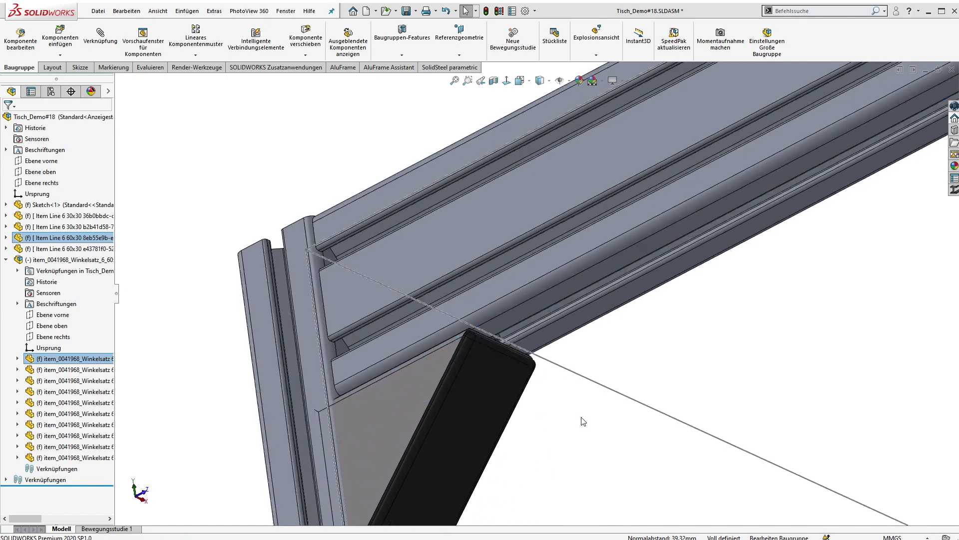
Step: Slide the bracket along the crossbeam and mate its vertical mounting face coincident with the inner face of the 30x30 post
middle_drag(581, 418, 504, 400)
drag(349, 363, 512, 345)
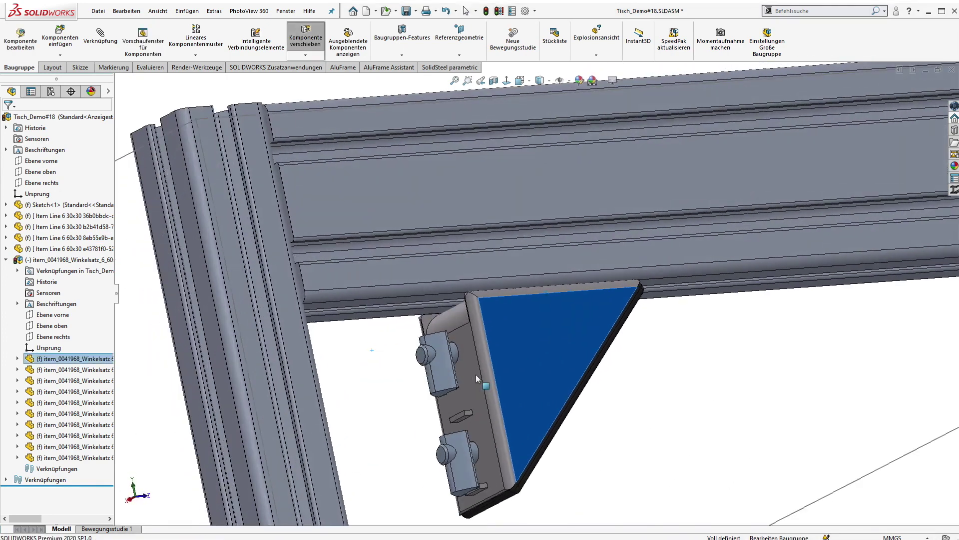
click(475, 368)
ctrl+click(316, 287)
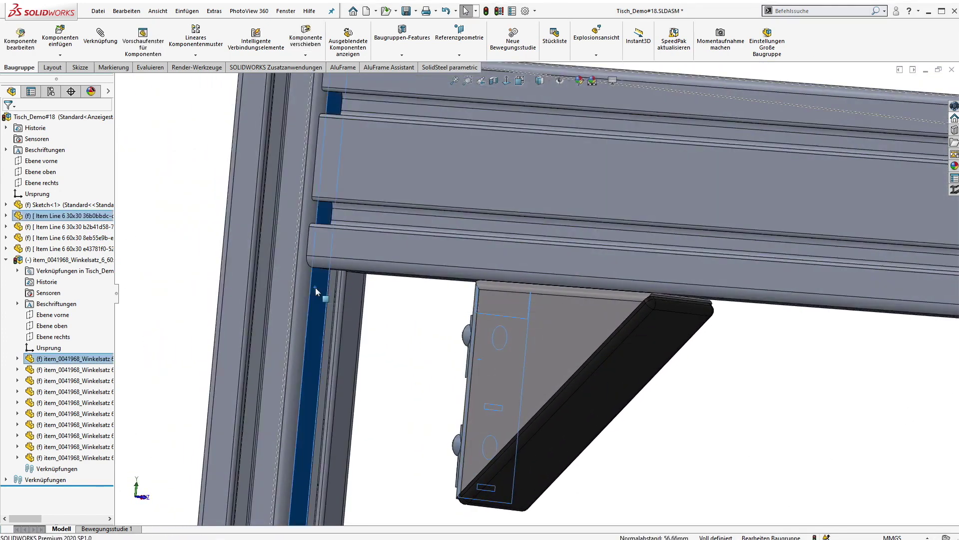
click(344, 279)
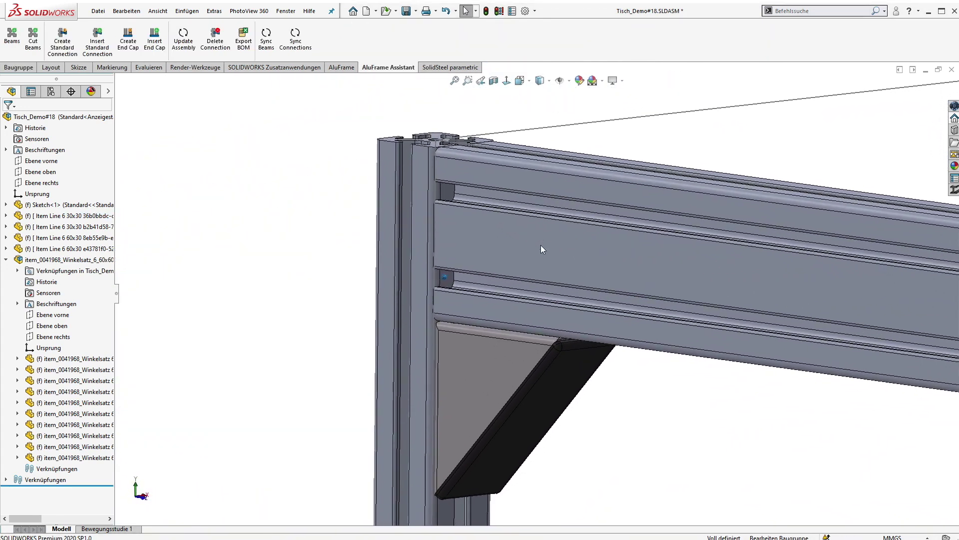
Step: Start a new standard connection with the top 60x30 crossbeam and adjoining 30x30 post as beams, and cycle its reference axes
click(62, 40)
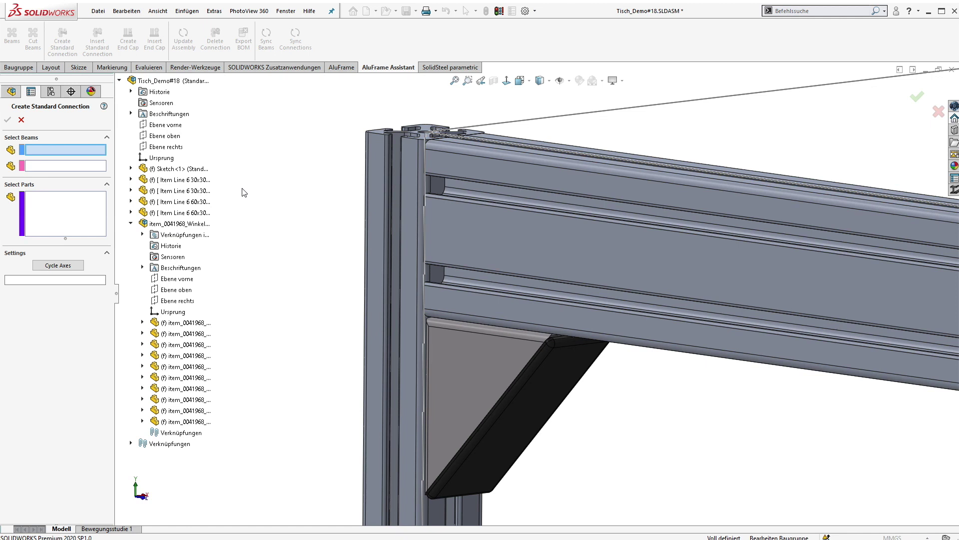
click(559, 216)
click(404, 232)
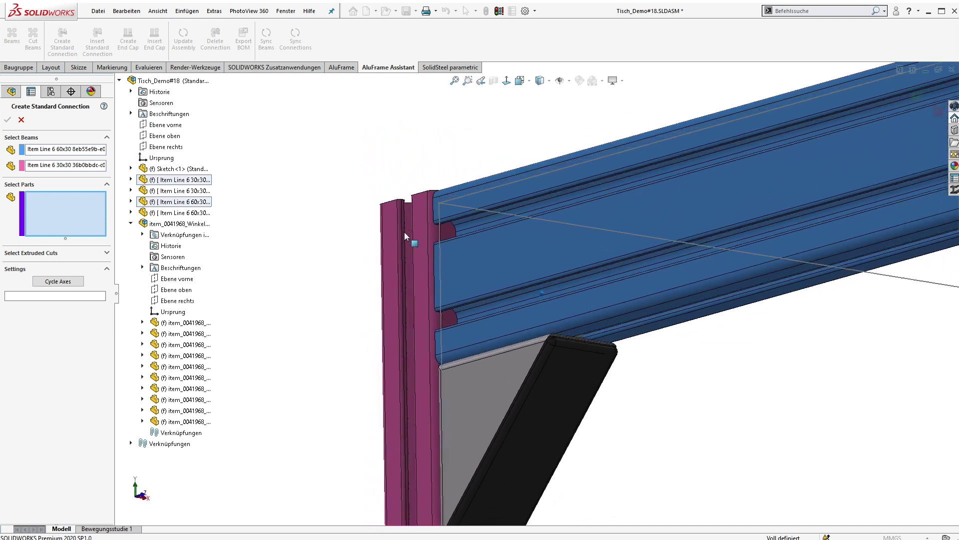
click(52, 283)
click(52, 283)
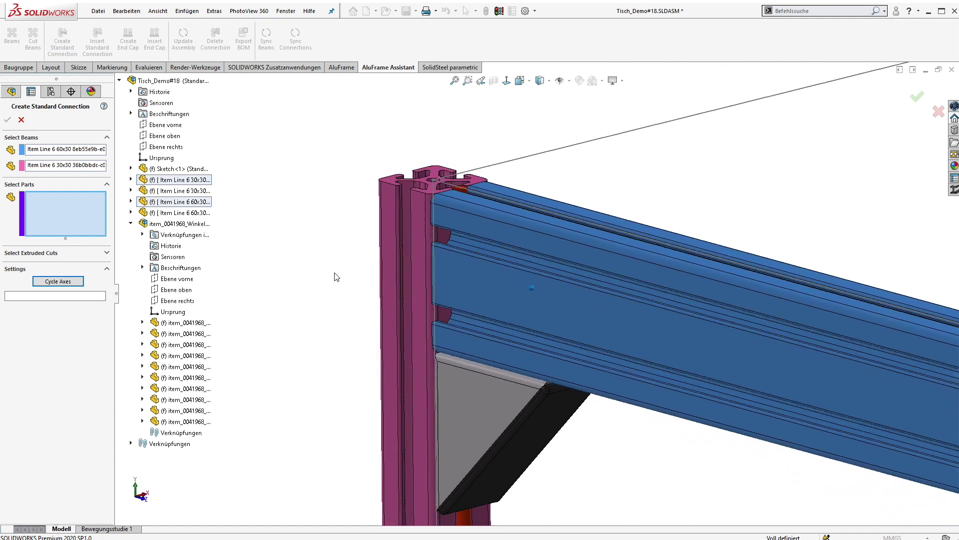
Step: Add all ten Winkelsatz 6 60x60 bracket components, (10) through (1), as the standard connection's parts
click(185, 322)
click(184, 333)
click(185, 344)
click(185, 356)
click(185, 367)
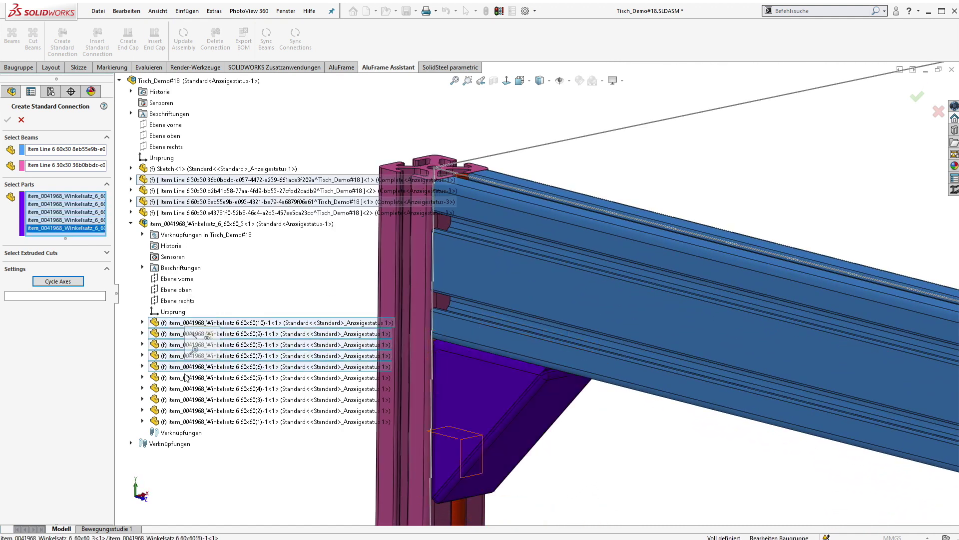
click(185, 378)
click(185, 389)
click(184, 400)
click(184, 410)
click(185, 422)
Step: Name the standard connection DemoWinkel and create it without any extruded cuts
click(69, 253)
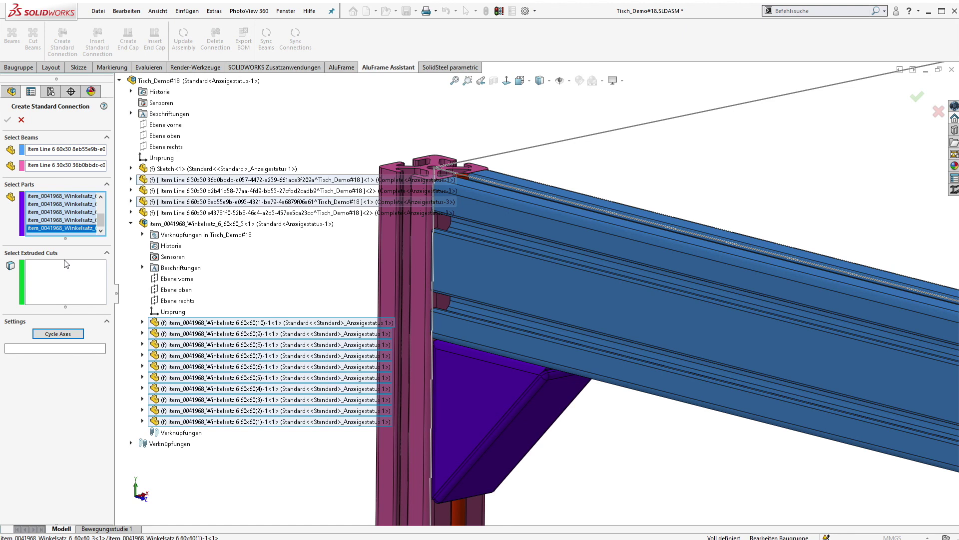
click(65, 254)
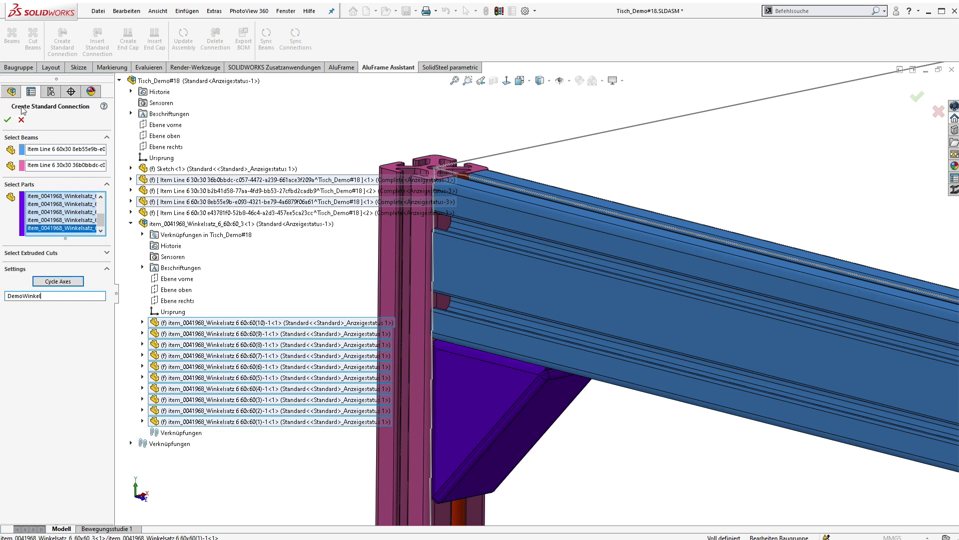
click(8, 120)
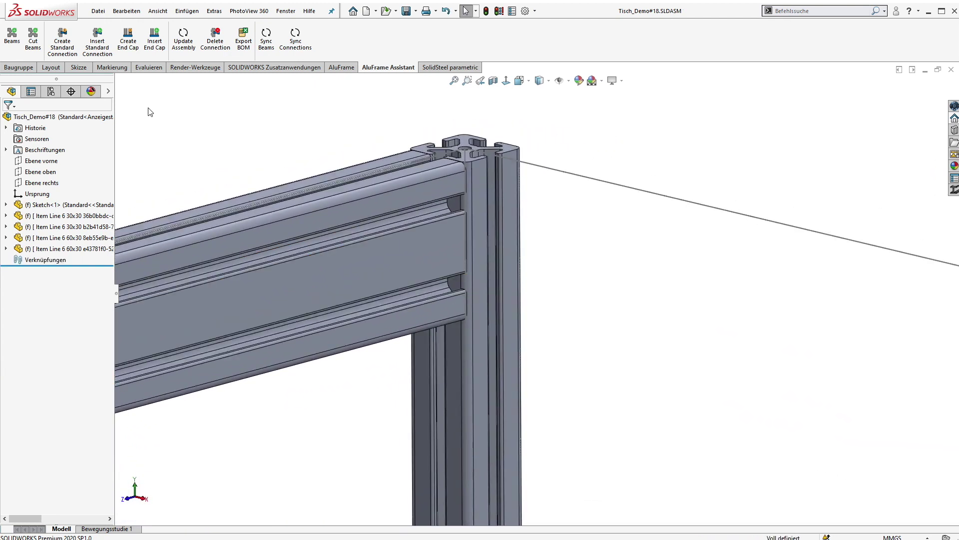
Step: Insert a DemoWinkel connection beneath the top 60x30 crossbeam at the first 30x30 post, keeping the command active for more connections
click(97, 44)
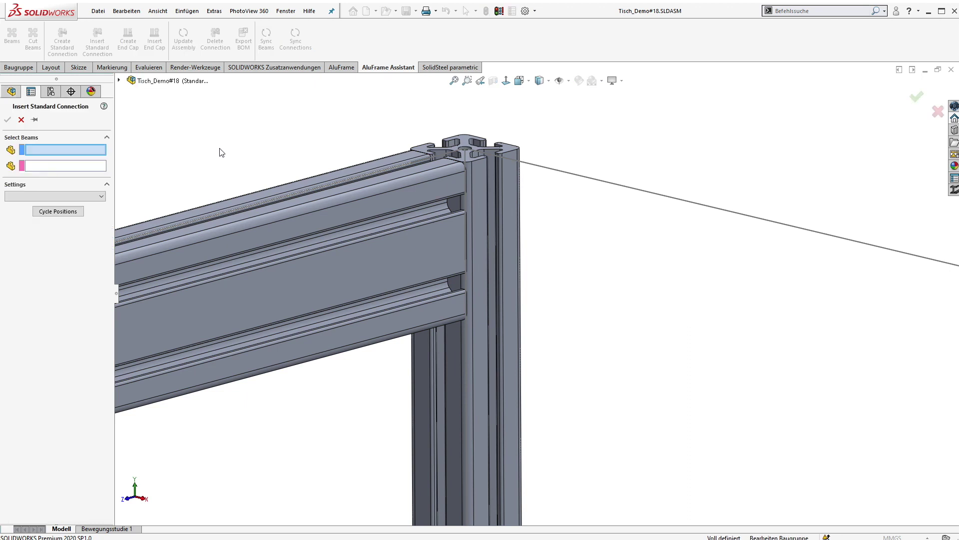
click(328, 234)
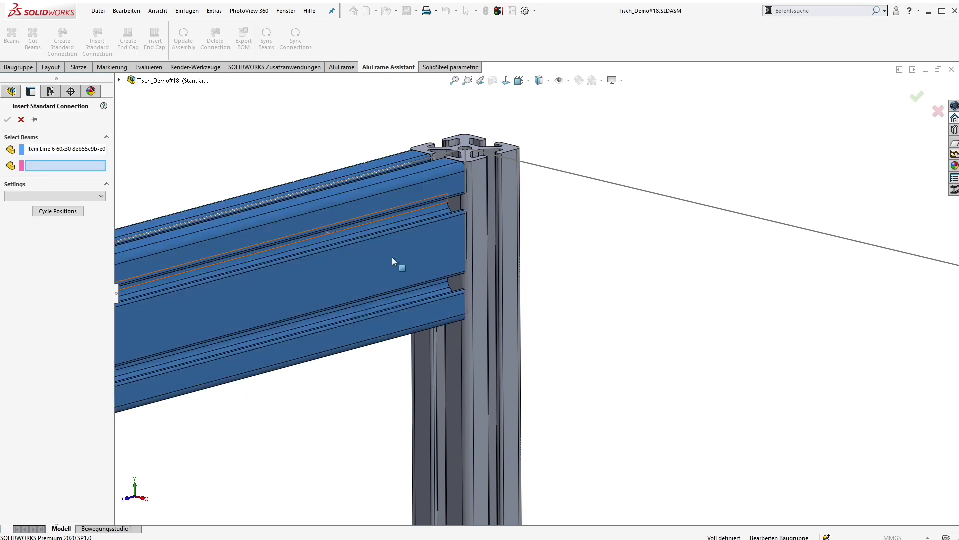
click(494, 256)
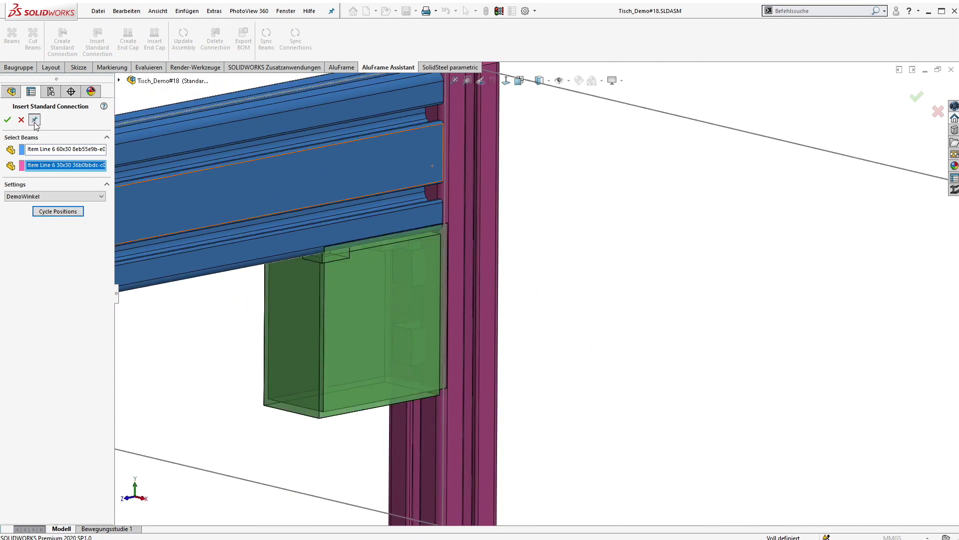
click(6, 121)
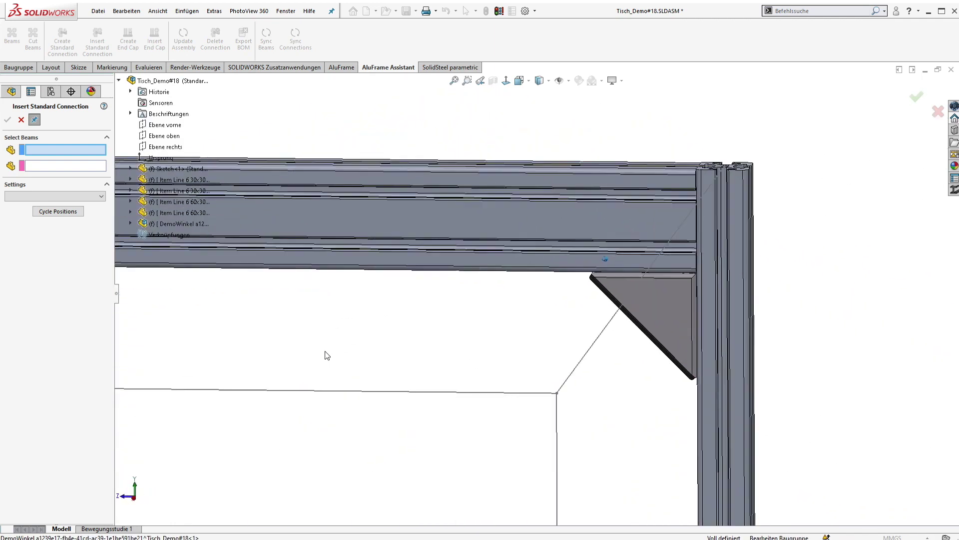
Step: Insert a DemoWinkel connection beneath the opposite end of the top crossbeam at the second 30x30 post
click(377, 249)
click(343, 321)
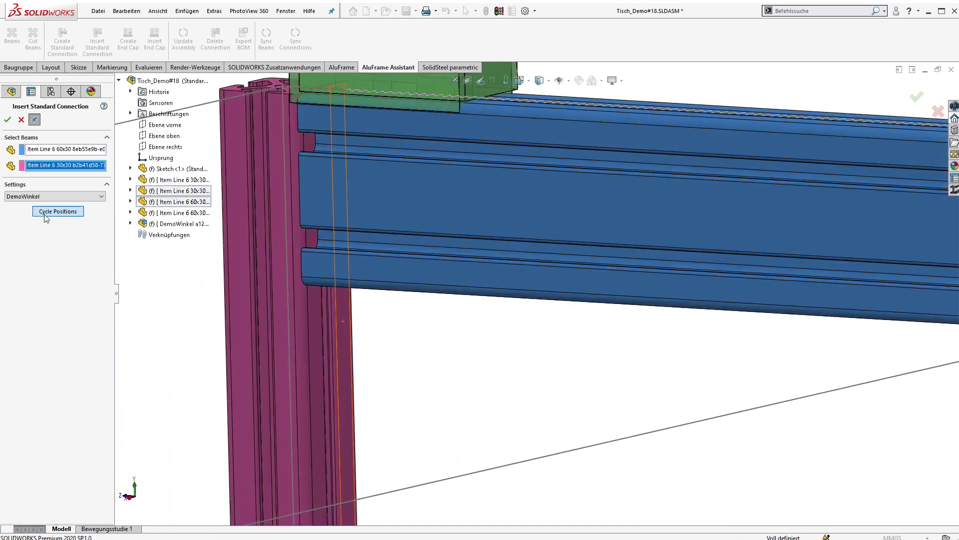
click(45, 214)
click(7, 120)
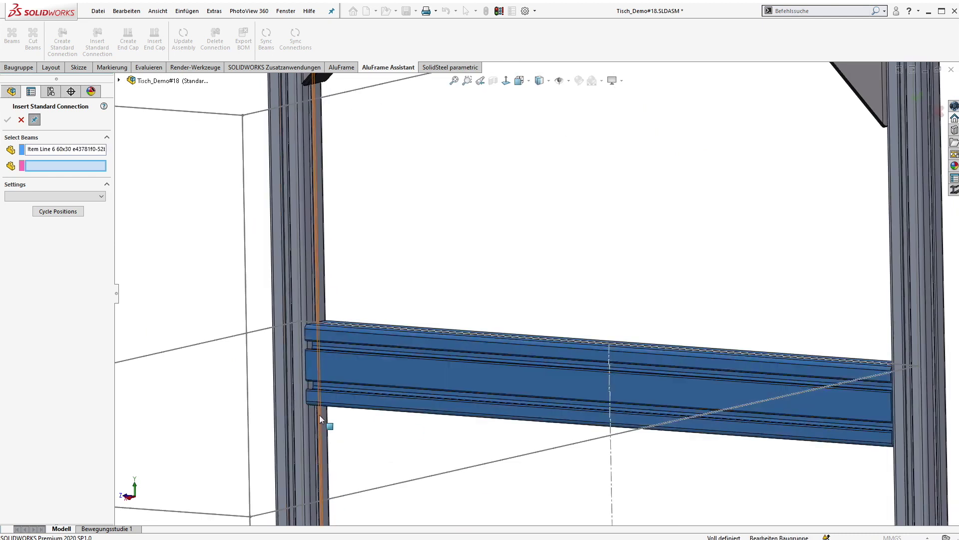
Step: Insert DemoWinkel connections between the middle 60x30 crossbeam and both 30x30 posts, cycling each to the required position
click(66, 215)
click(7, 120)
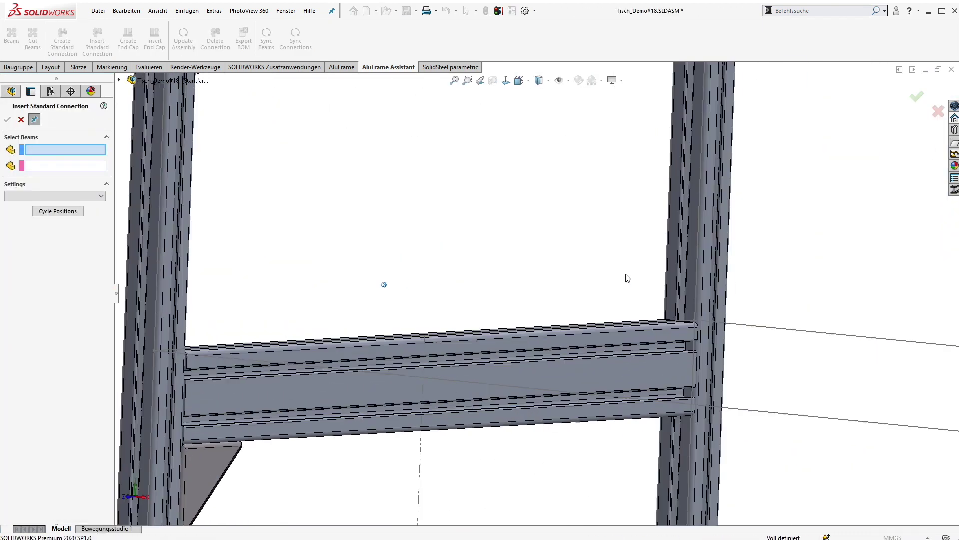
click(667, 323)
click(717, 320)
click(59, 215)
click(8, 120)
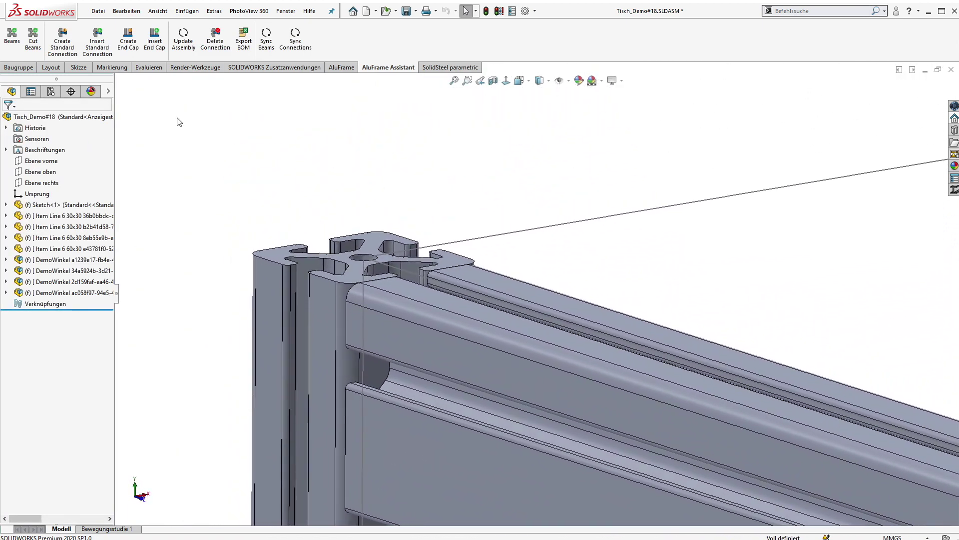
Step: Insert an Item_Universalverbindungssatz connection between the top 60x30 crossbeam and the first 30x30 post, keeping the command active
click(97, 47)
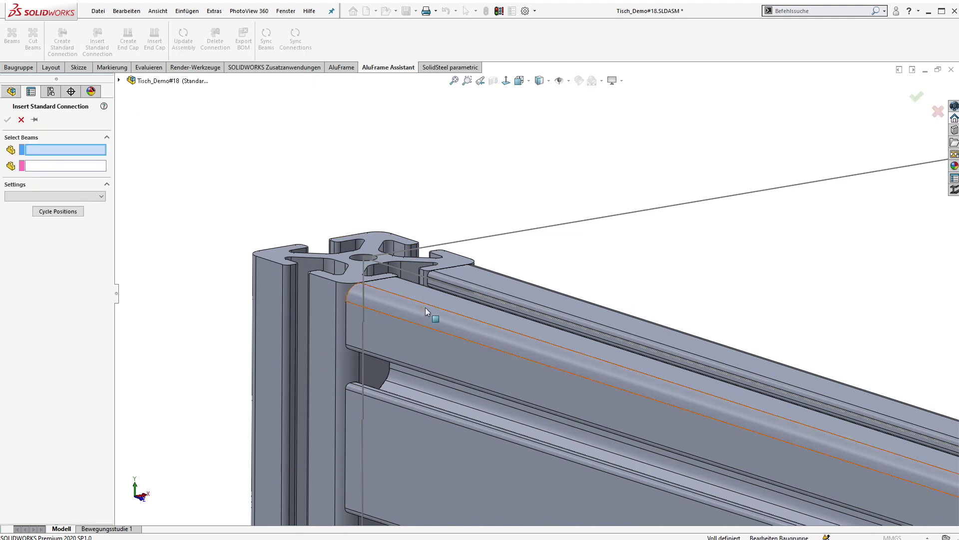
click(425, 307)
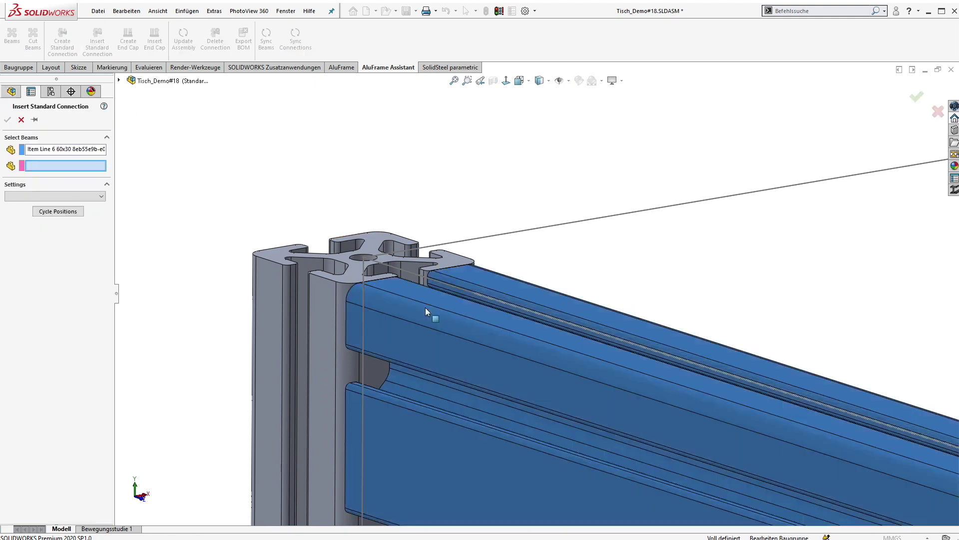
click(334, 274)
click(76, 198)
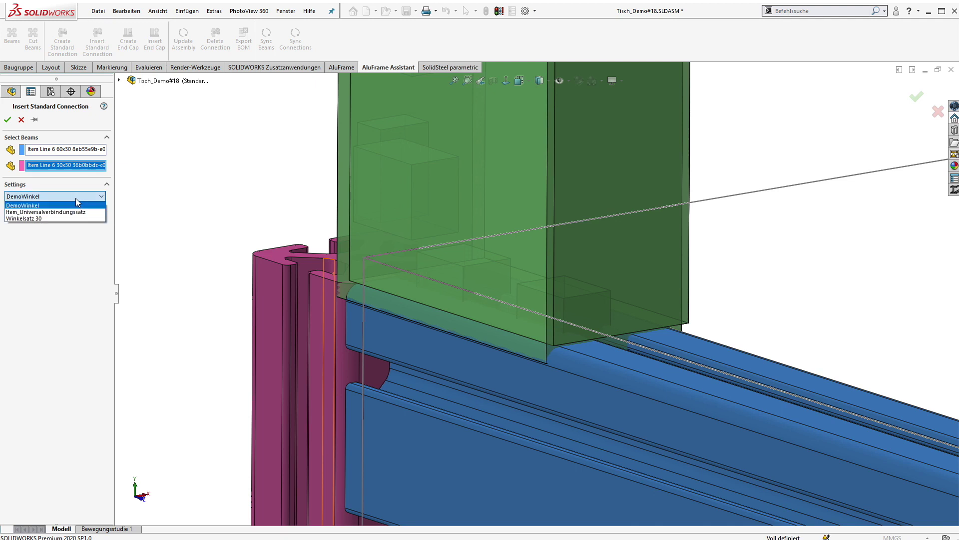
click(50, 211)
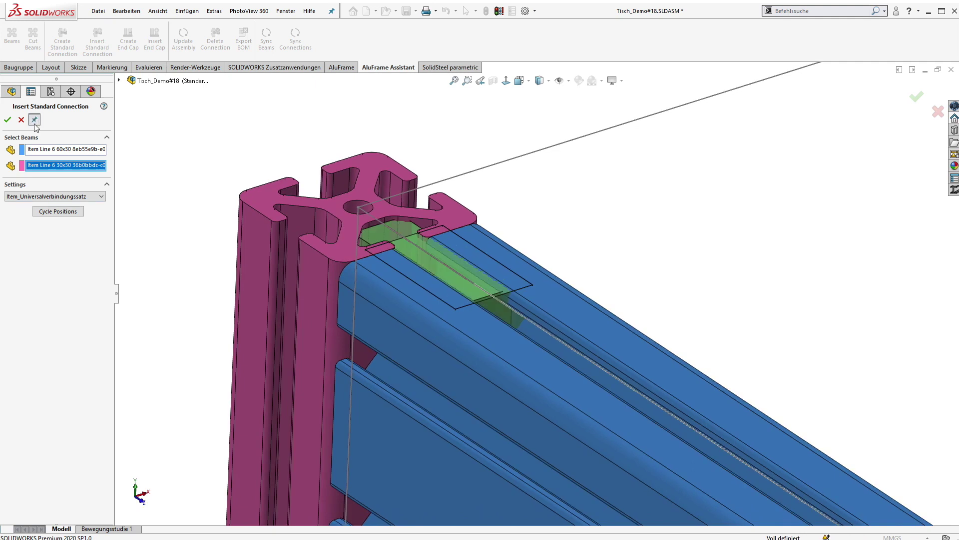
click(7, 120)
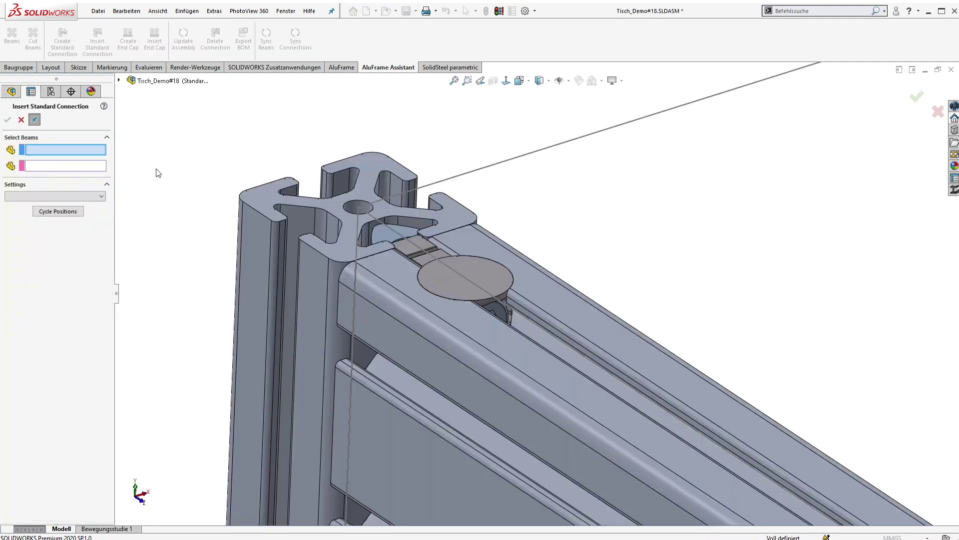
Step: Open the top 60x30 crossbeam as a part, examine the connection's cut at its end, and return to the assembly, saving the part
click(20, 121)
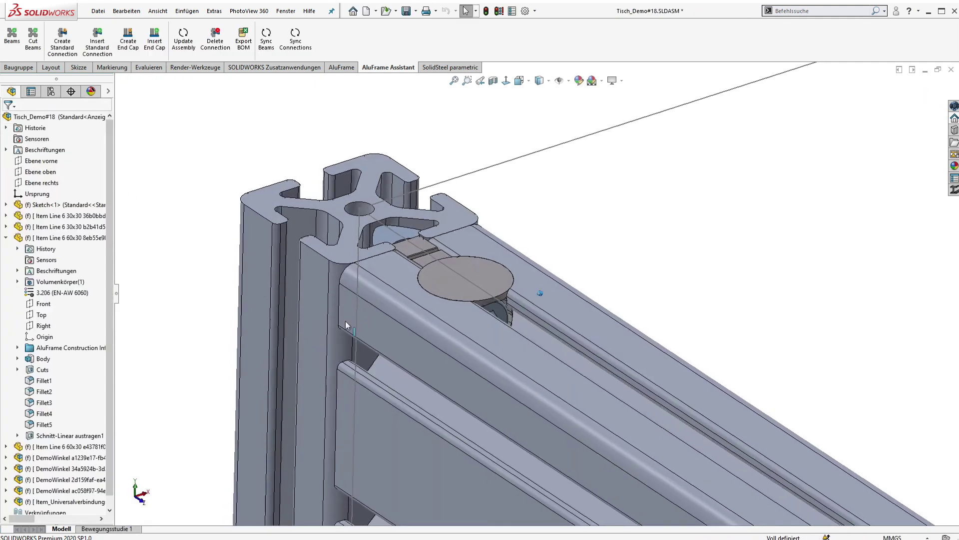
click(512, 358)
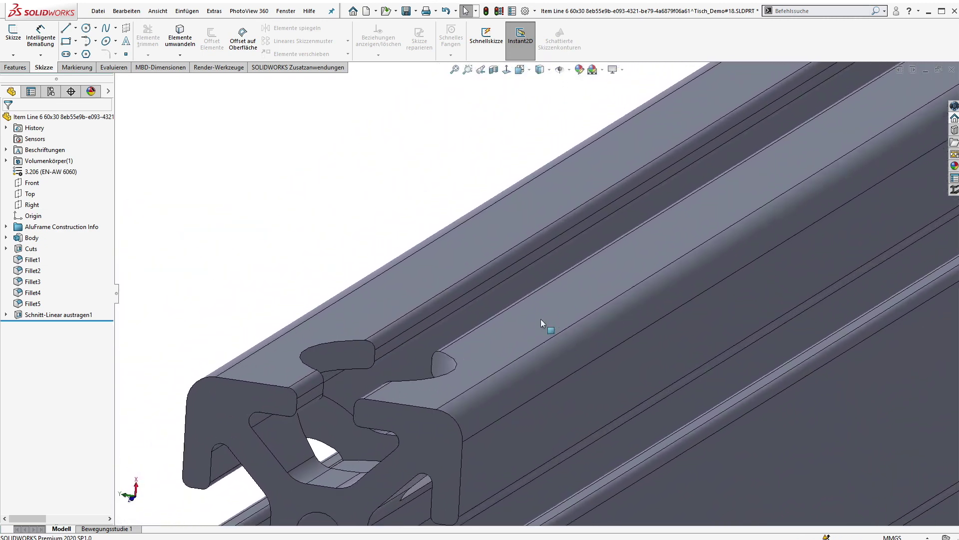
click(69, 316)
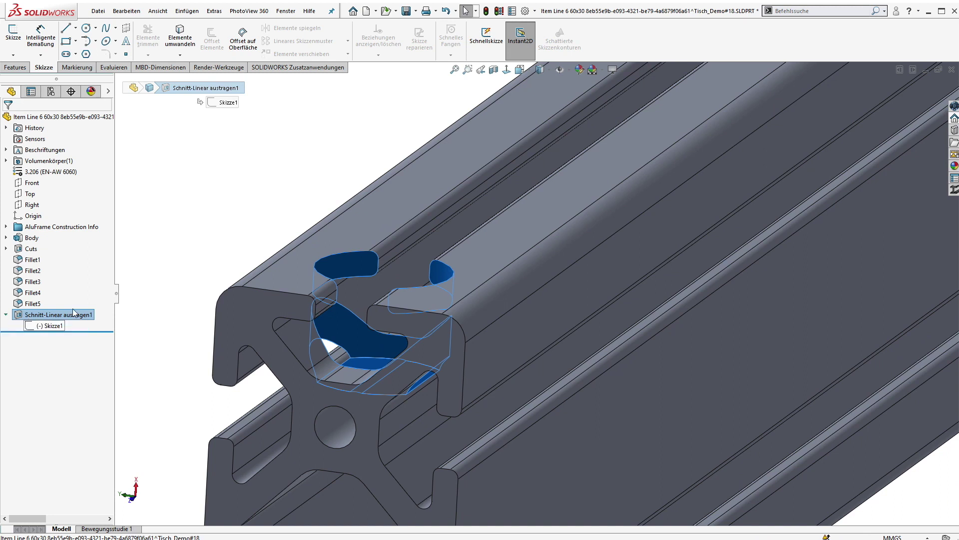
click(951, 71)
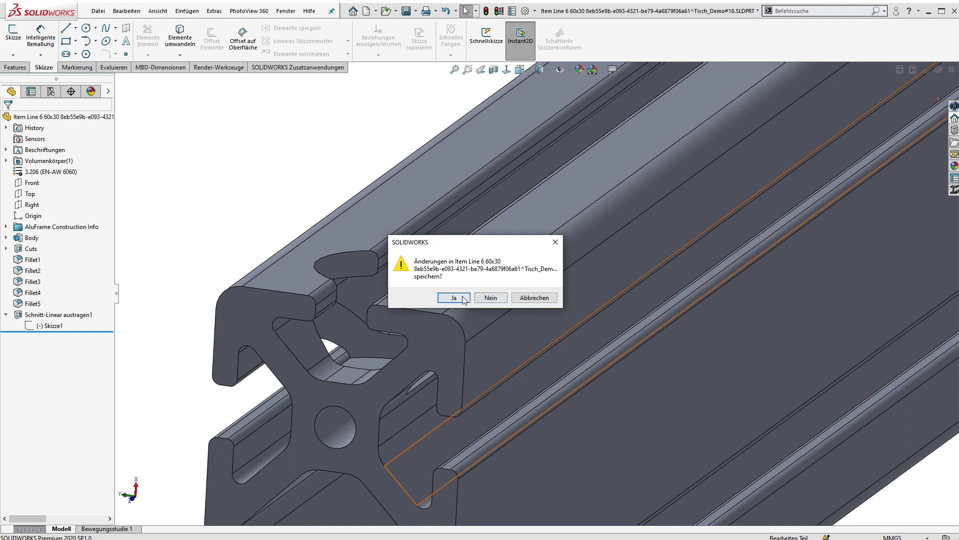
click(454, 298)
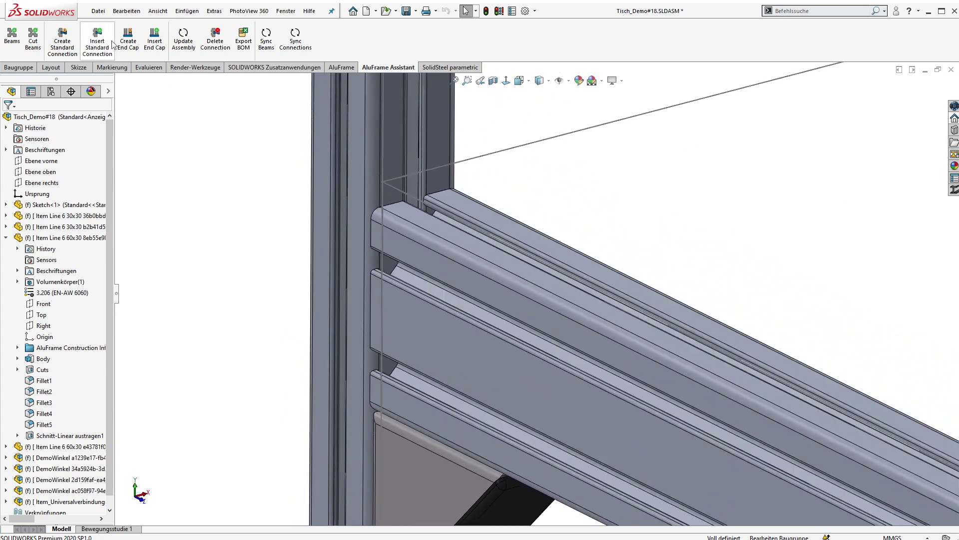
Step: Insert an Item_Universalverbindungssatz connection between the middle 60x30 crossbeam and the first 30x30 post, keeping the command active
click(97, 42)
click(425, 240)
click(395, 147)
click(75, 199)
click(65, 212)
click(62, 211)
click(35, 120)
click(8, 120)
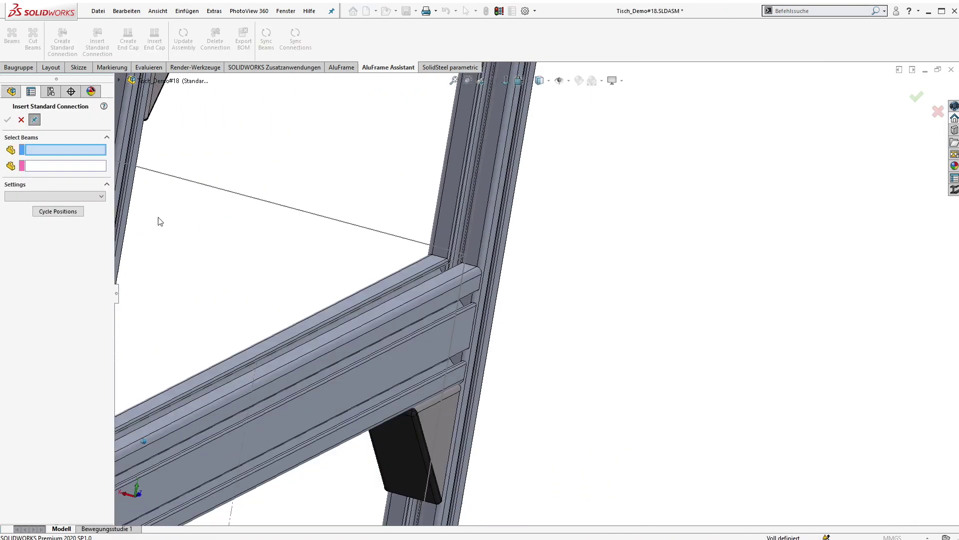
Step: Insert an Item_Universalverbindungssatz connection between the middle 60x30 crossbeam and the second 30x30 post
click(440, 305)
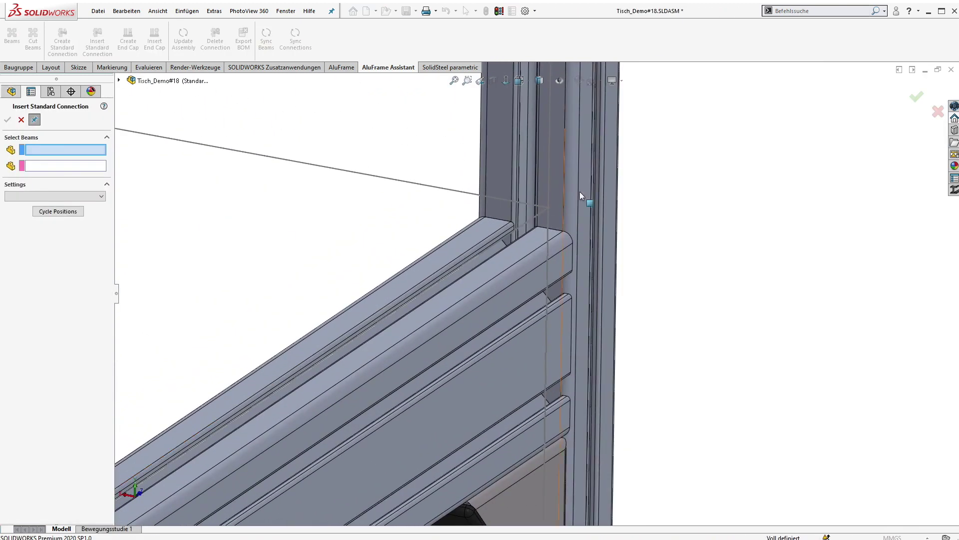
click(581, 192)
click(75, 197)
click(61, 212)
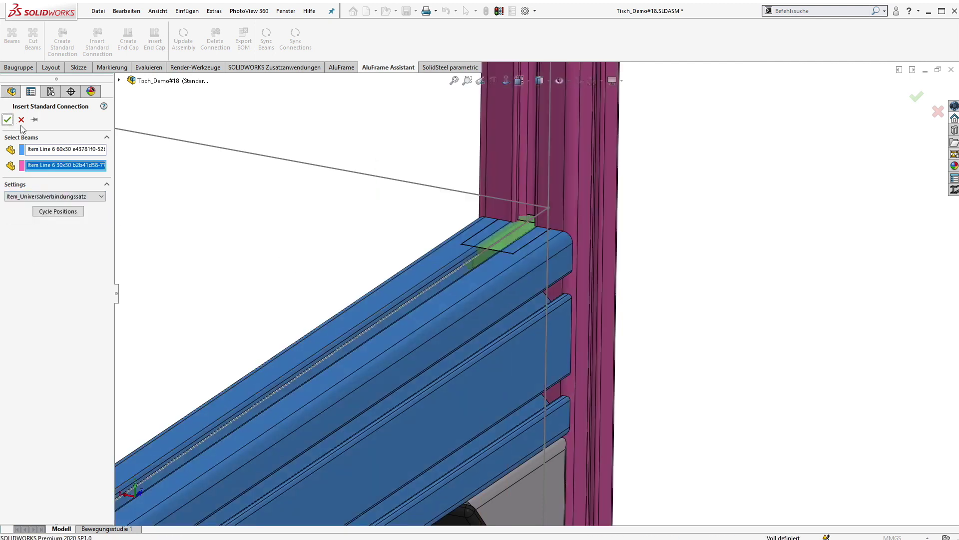
click(7, 120)
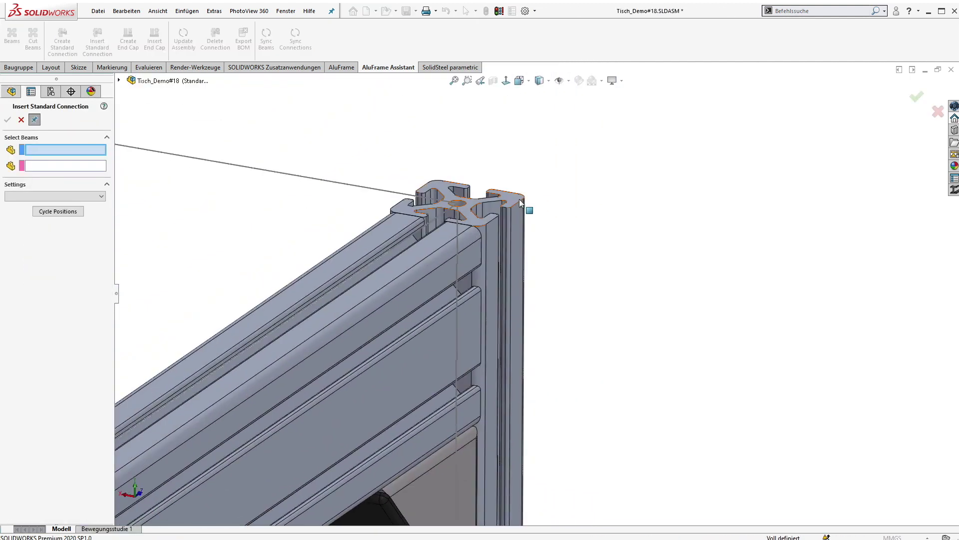
Step: Insert an Item_Universalverbindungssatz connection between the top 60x30 crossbeam and the second 30x30 post, and end the connection command
click(464, 238)
click(489, 214)
click(75, 196)
click(60, 207)
click(8, 120)
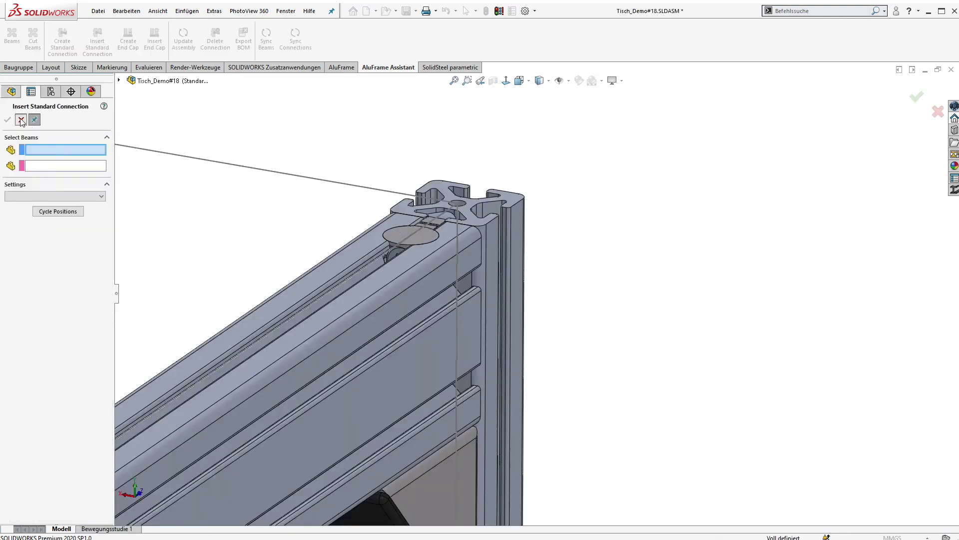
click(21, 119)
Step: Insert Item Abdeckkappe 30x30 end caps on the back (upper) ends of both 30x30 posts
key(ctrl+1)
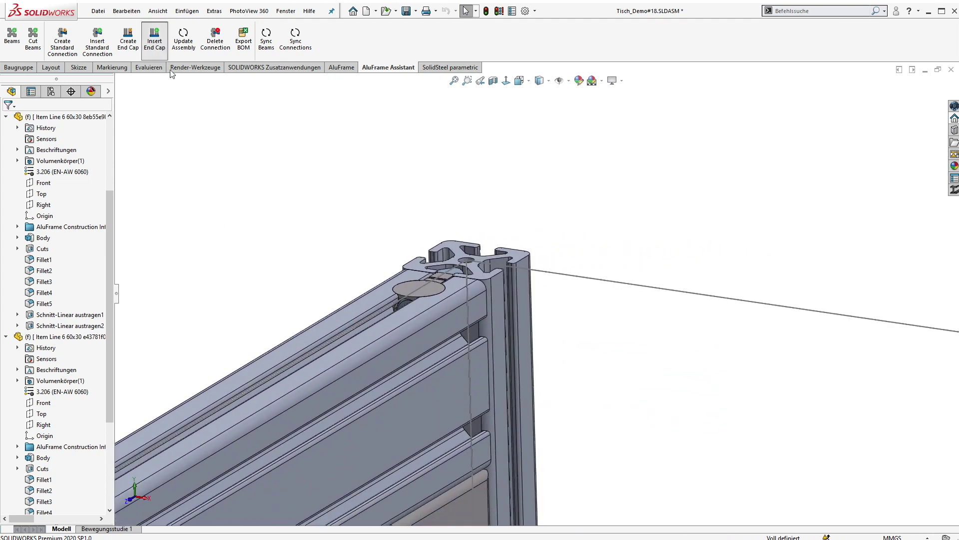
click(511, 316)
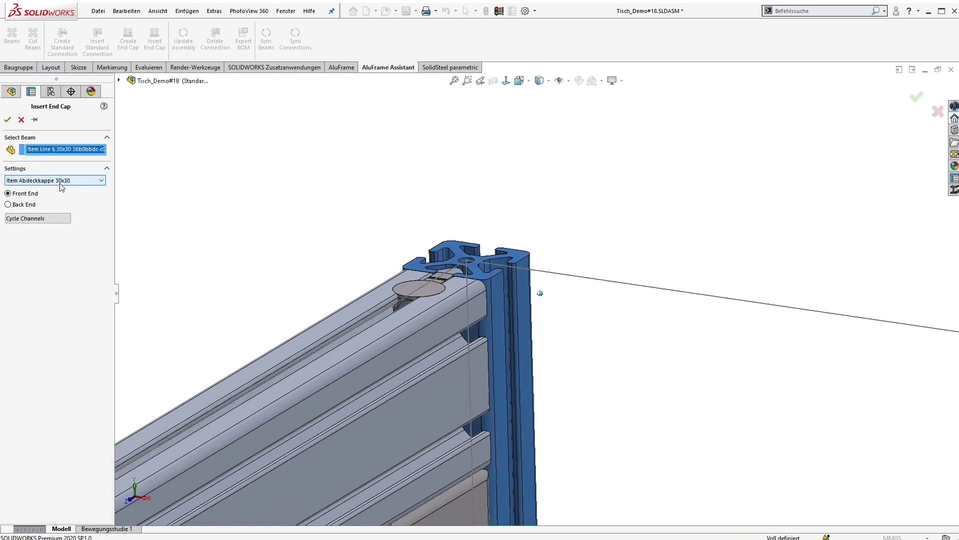
click(25, 206)
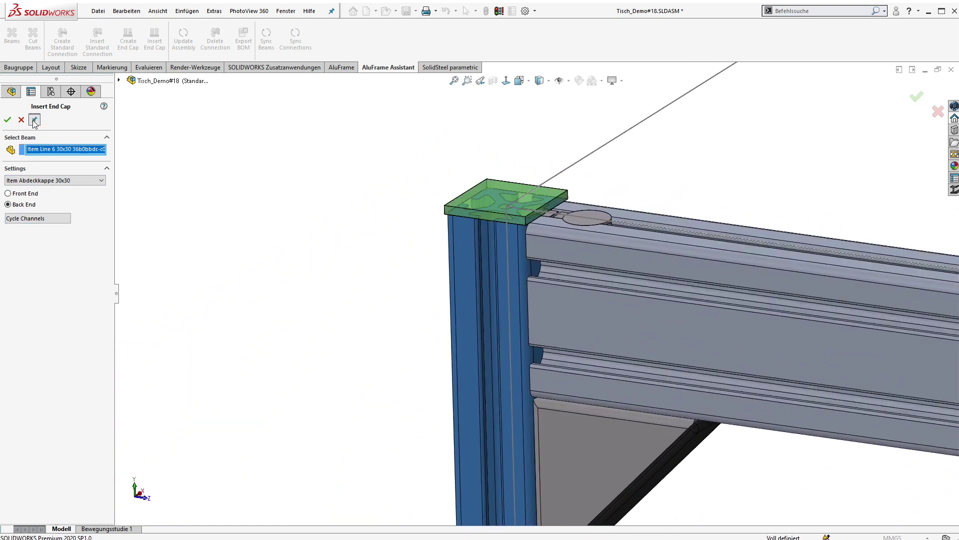
click(7, 120)
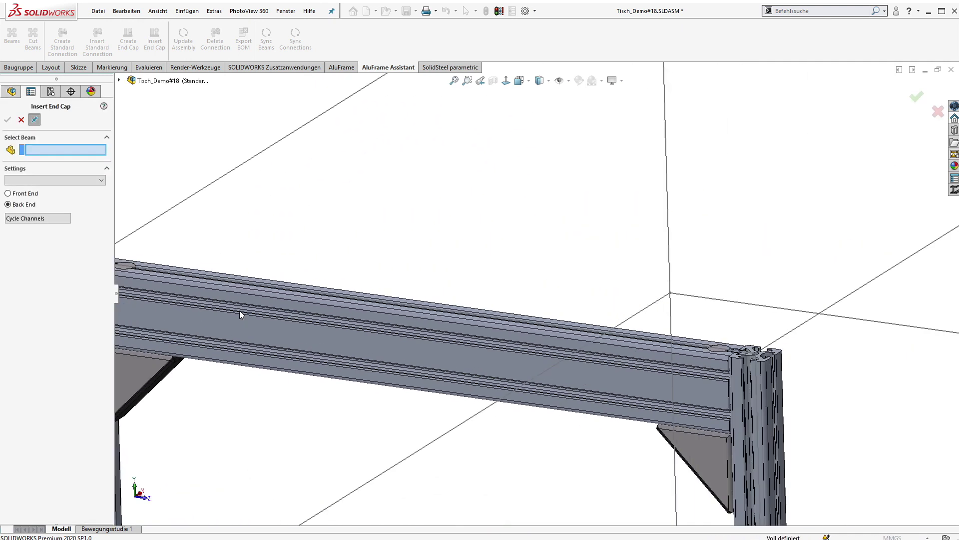
click(617, 411)
click(7, 120)
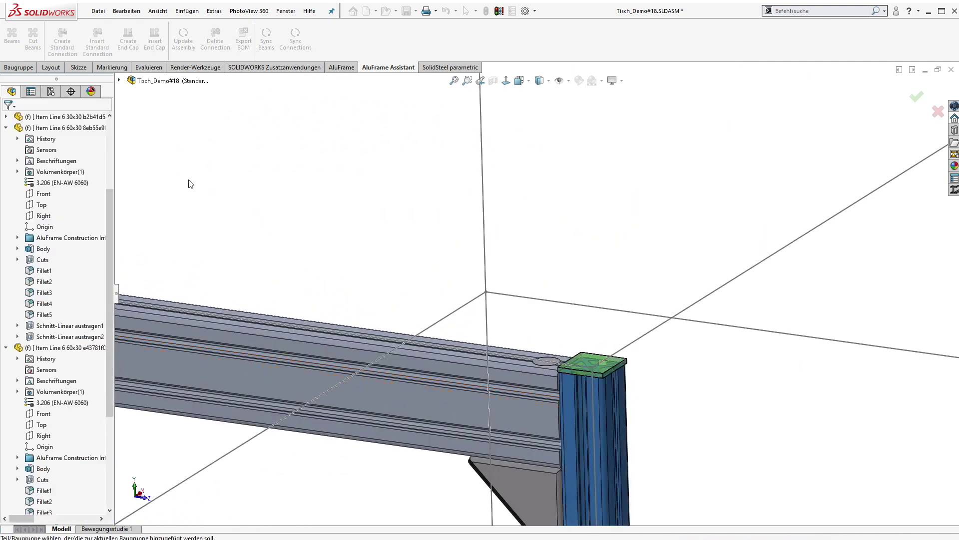
Step: Insert an Item Stellfuß D30 M6 adjustable foot on the front (lower) end of the second 30x30 post
click(461, 344)
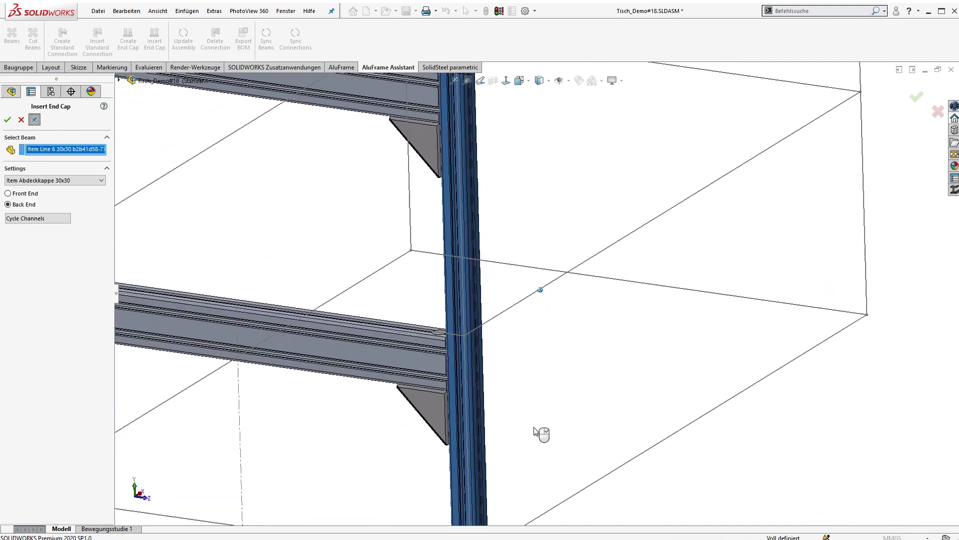
click(32, 194)
click(31, 181)
click(34, 195)
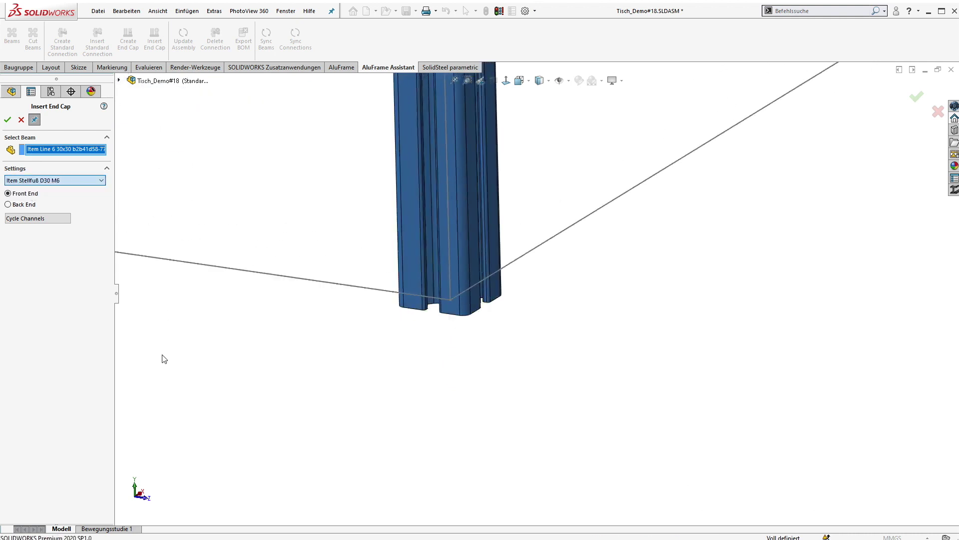
click(8, 120)
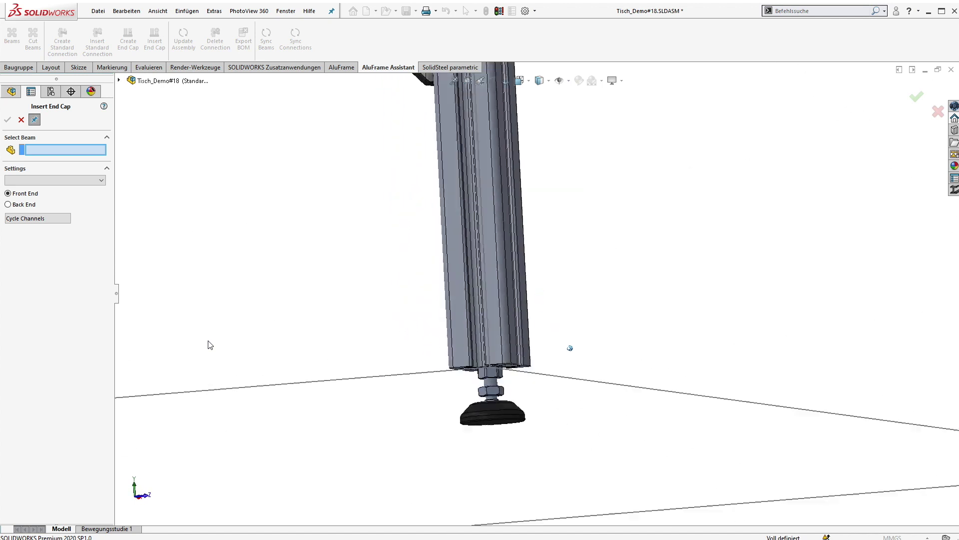
Step: Insert an Item Stellfuß D30 M6 adjustable foot on the lower end of the first 30x30 post
click(288, 300)
click(44, 180)
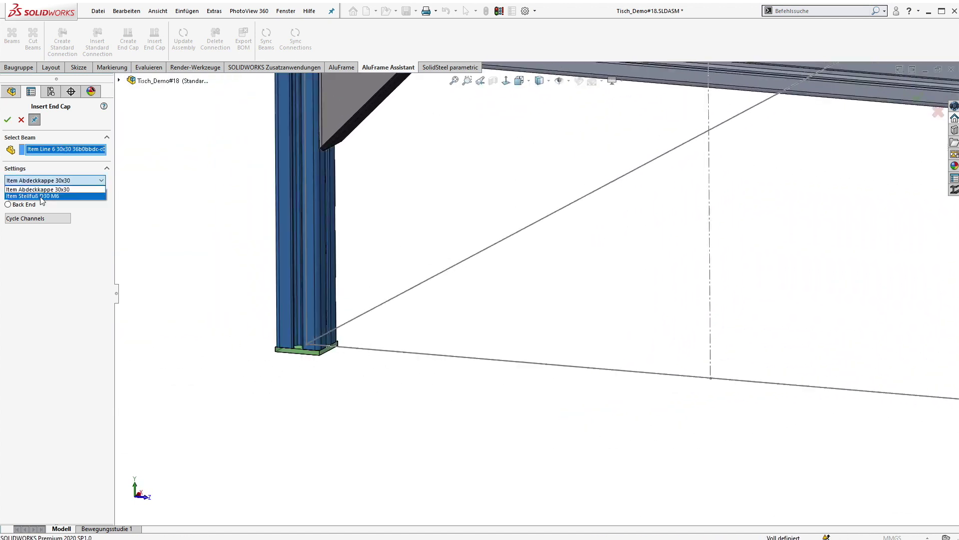
click(42, 196)
click(7, 119)
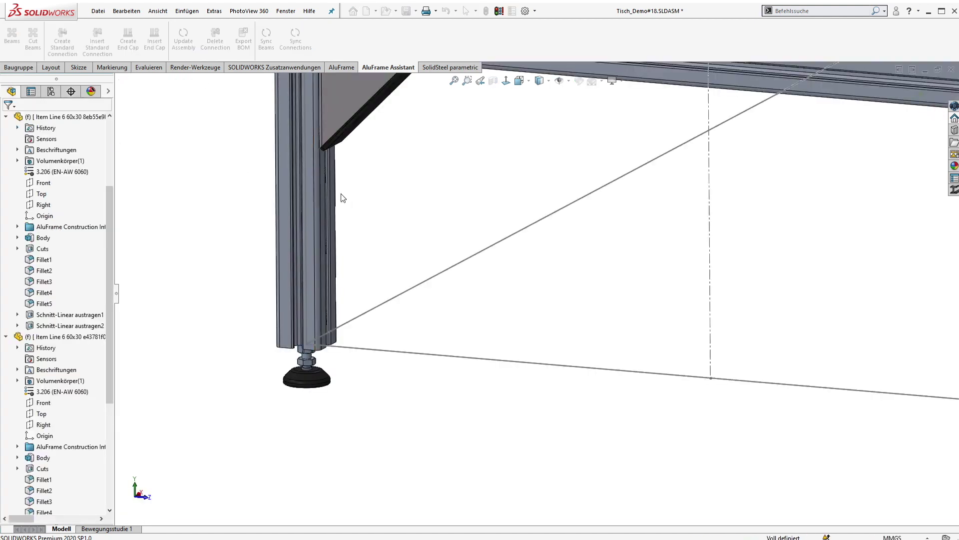
Step: Edit the base rectangle's sketch, set the dimension between the two posts to 450 mm, and exit the sketch
key(f)
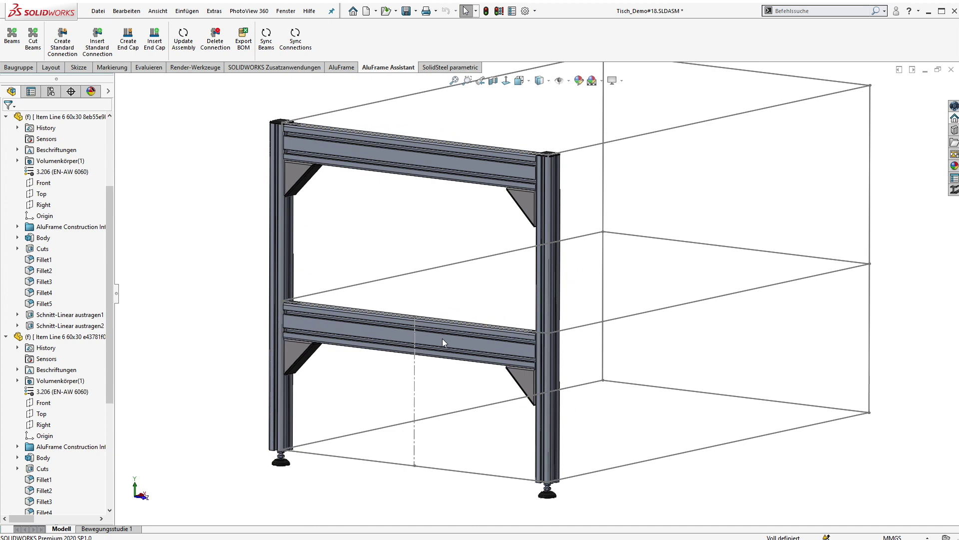
click(440, 469)
click(468, 425)
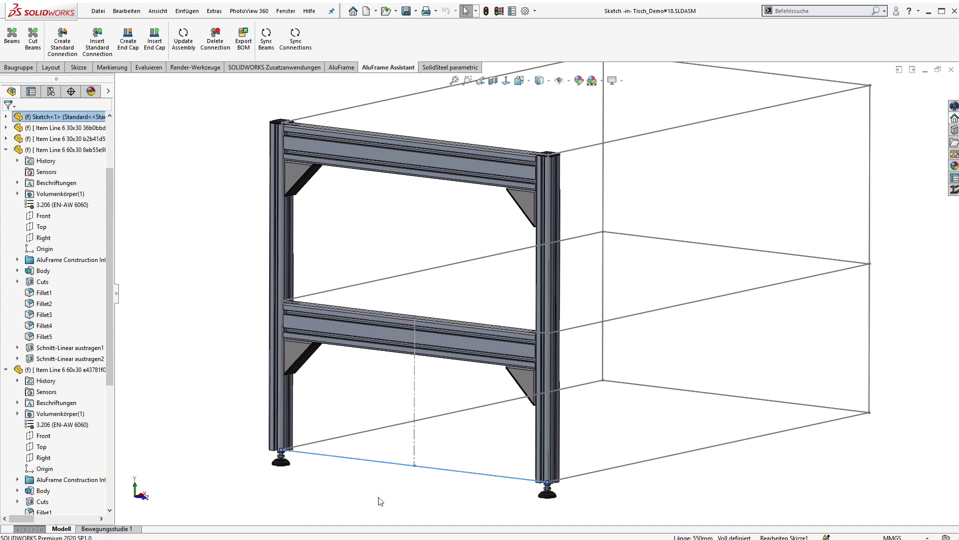
click(354, 482)
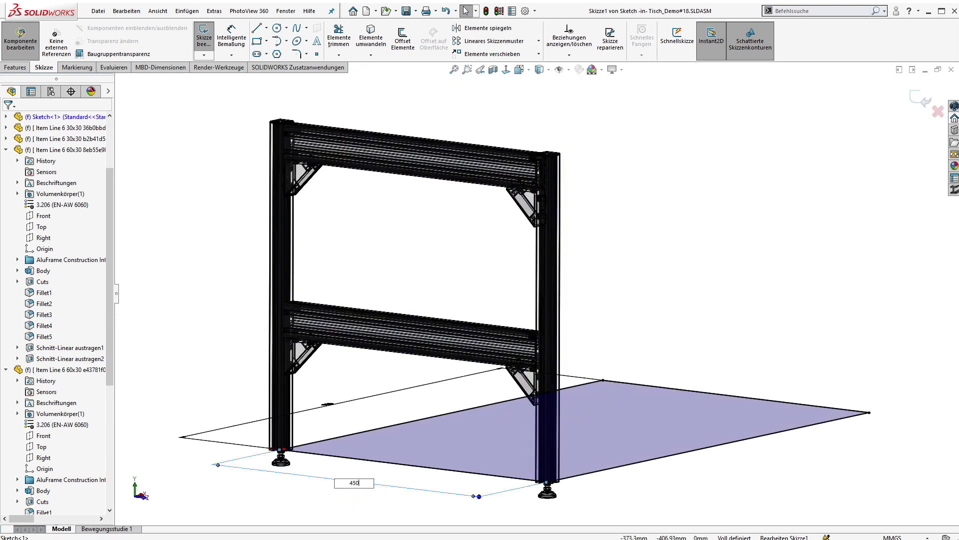
text(450)
key(Return)
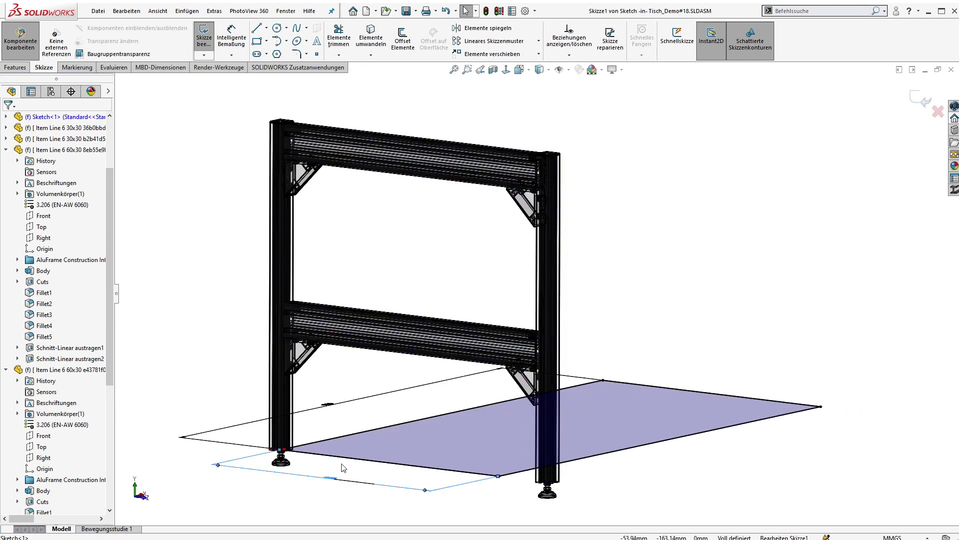
click(922, 104)
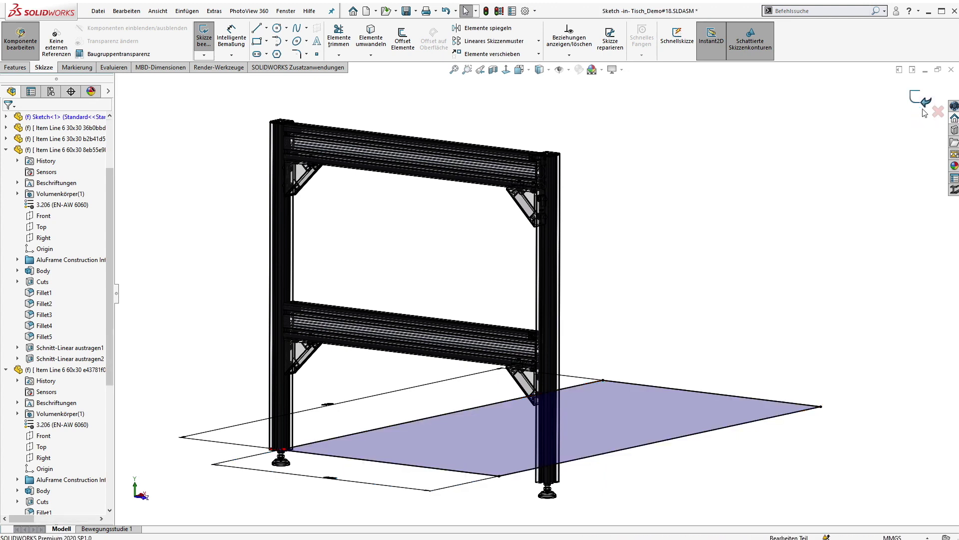
click(927, 102)
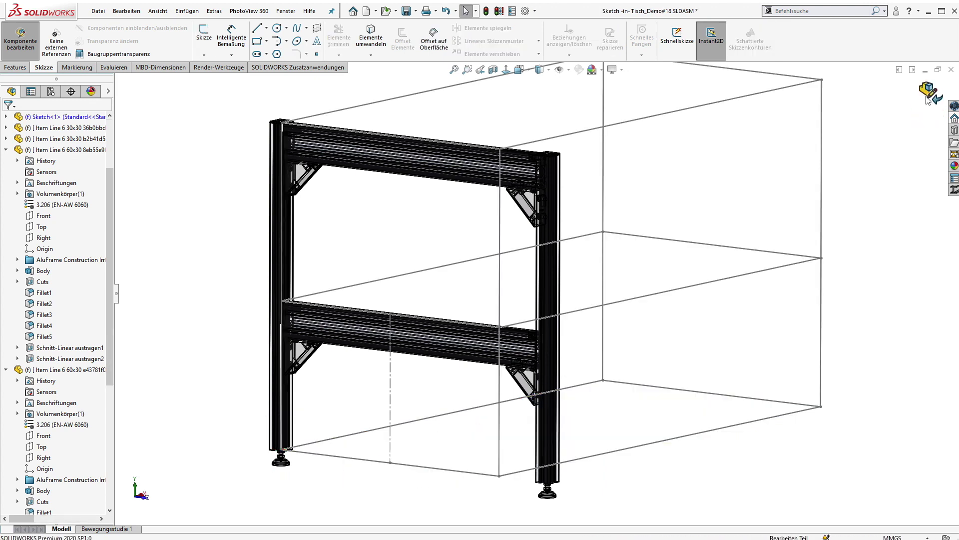
Step: Edit the 3D sketch of the frame's uprights, set the overall height to 500 mm, and return to the assembly
click(503, 240)
click(536, 196)
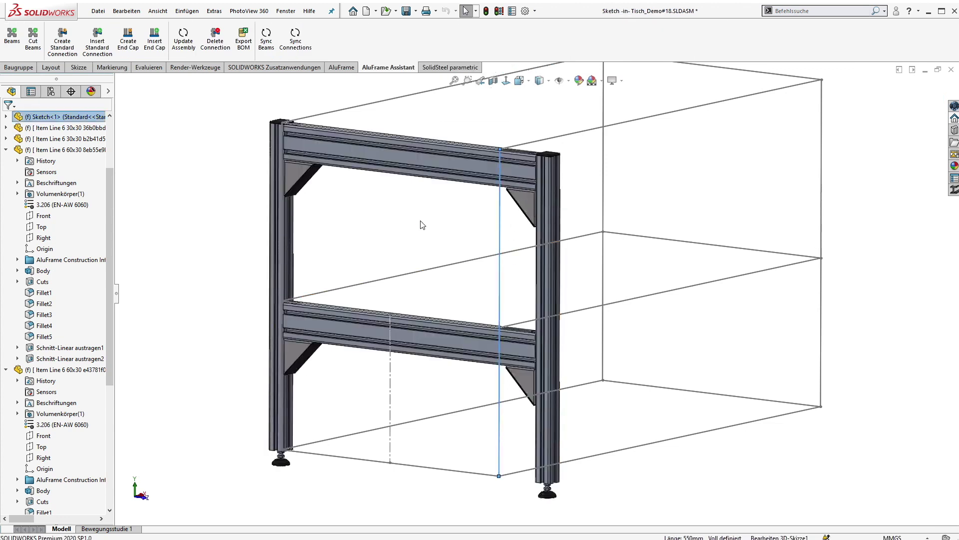
click(191, 301)
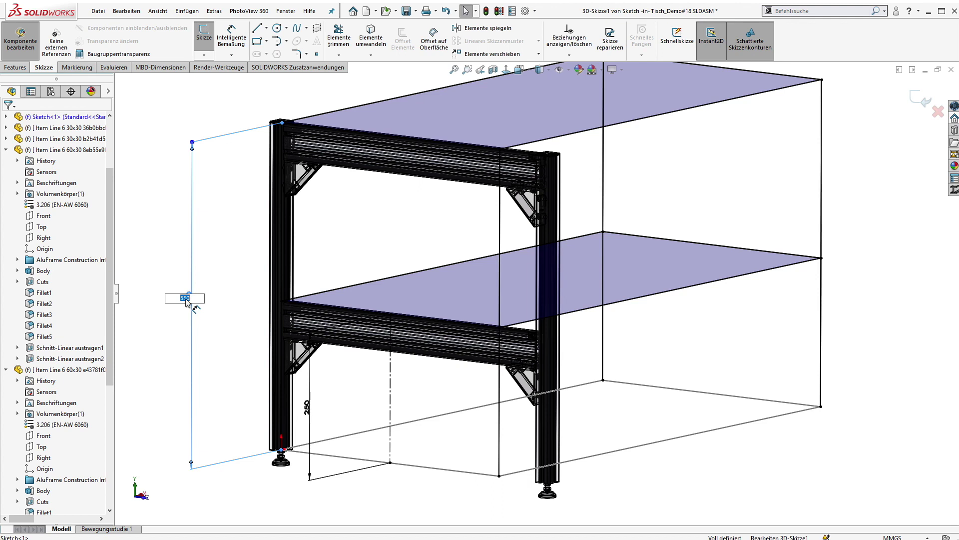
text(500)
key(Return)
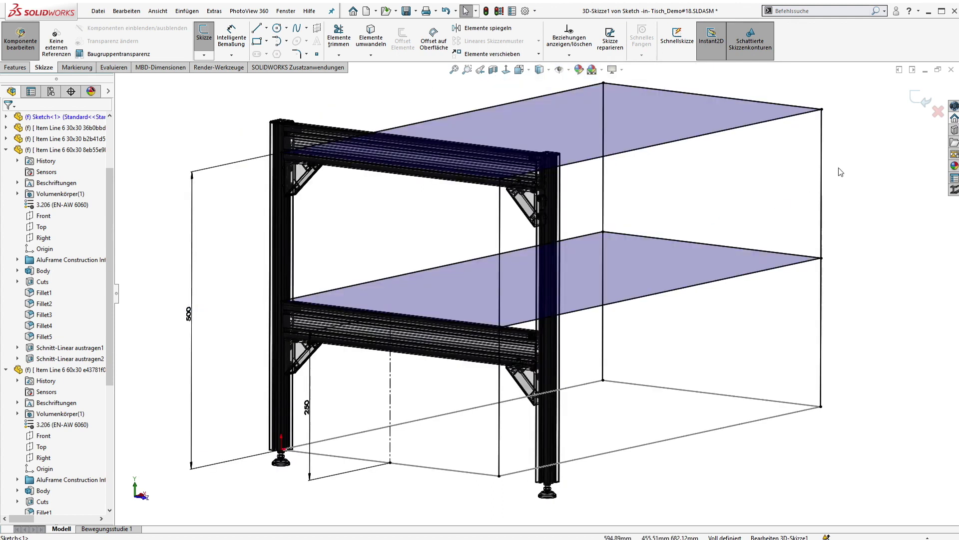
click(920, 102)
click(931, 102)
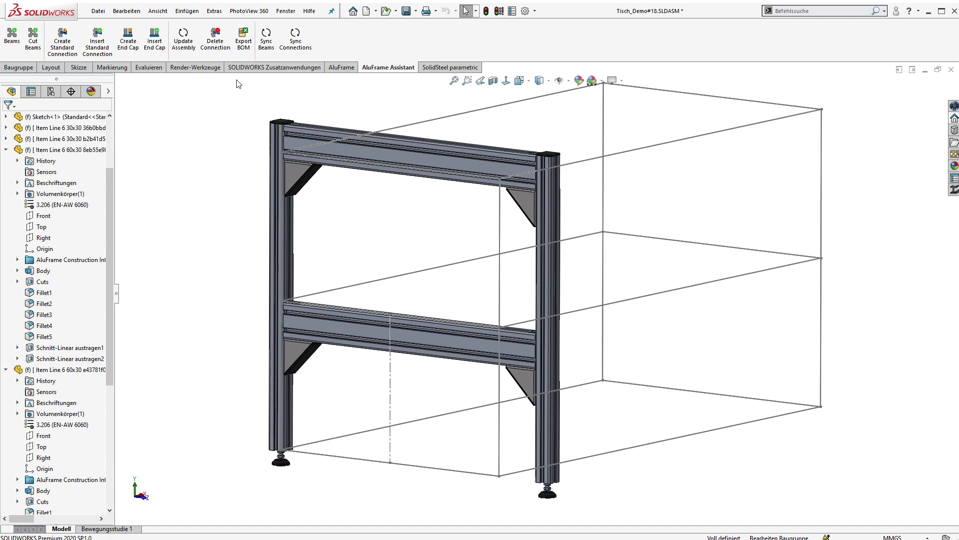
Step: Update the AluFrame assembly to match the modified layout sketches
click(183, 39)
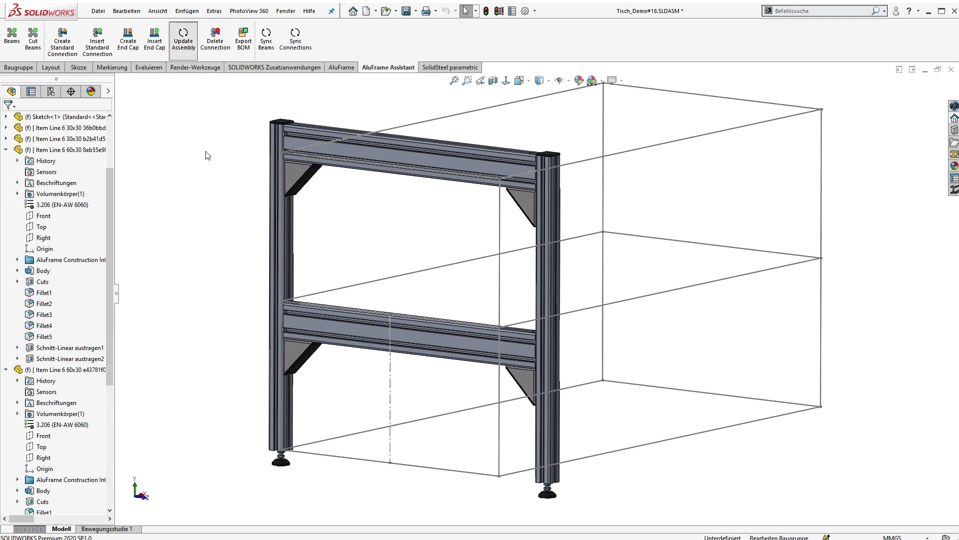